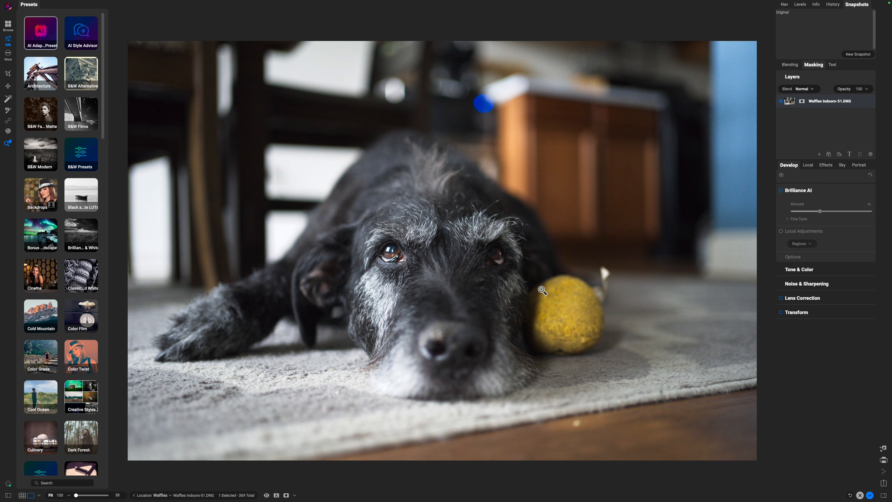
Straighten the dog photo by rotating it to an angle of about -1.11 and apply the crop.
key(c)
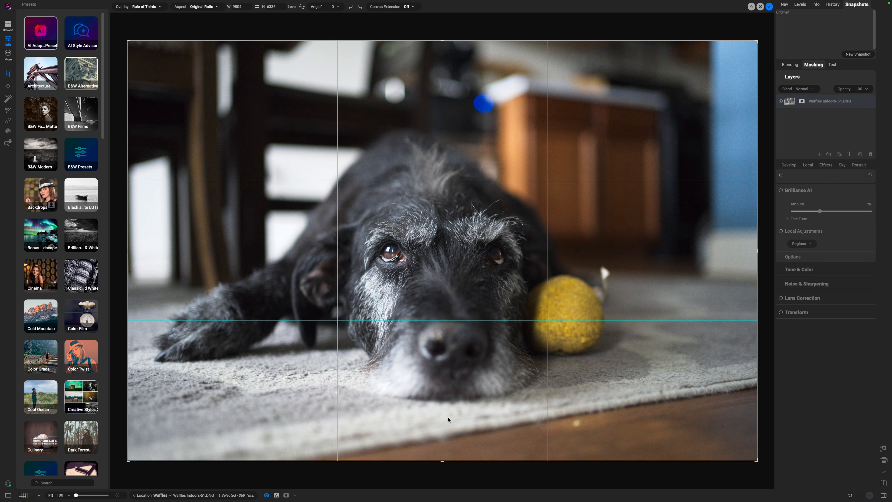
drag(504, 473, 511, 473)
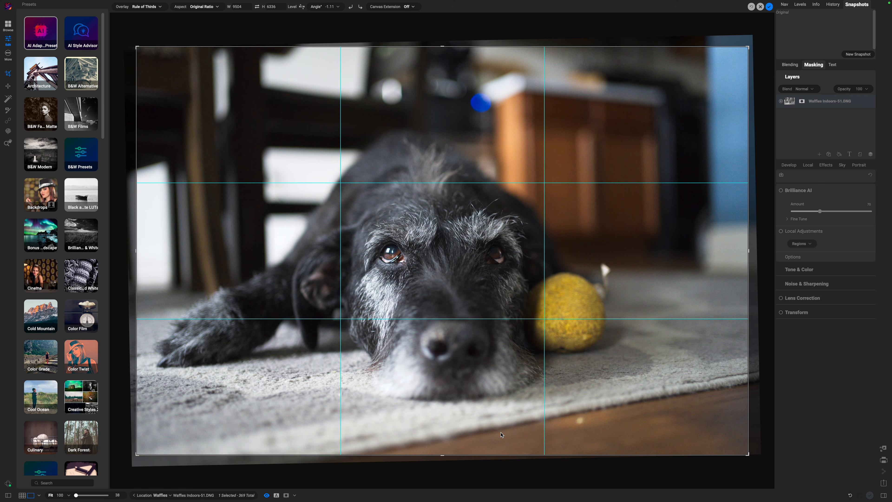
key(Return)
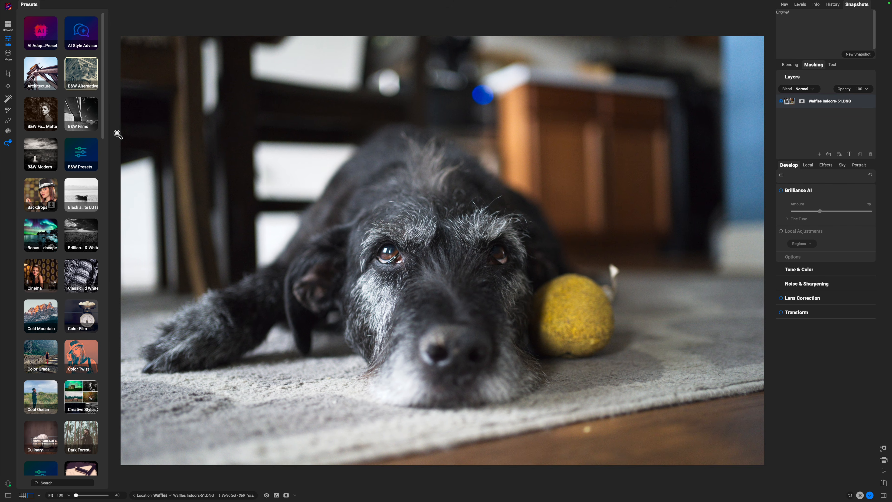
Browse the preset categories, including AI Style Advisor, and open the Dramatic Color category.
click(81, 43)
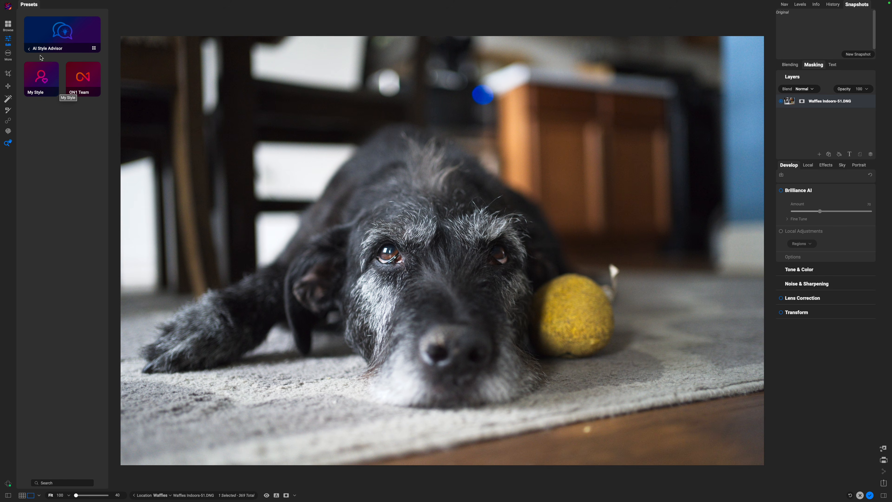
click(31, 50)
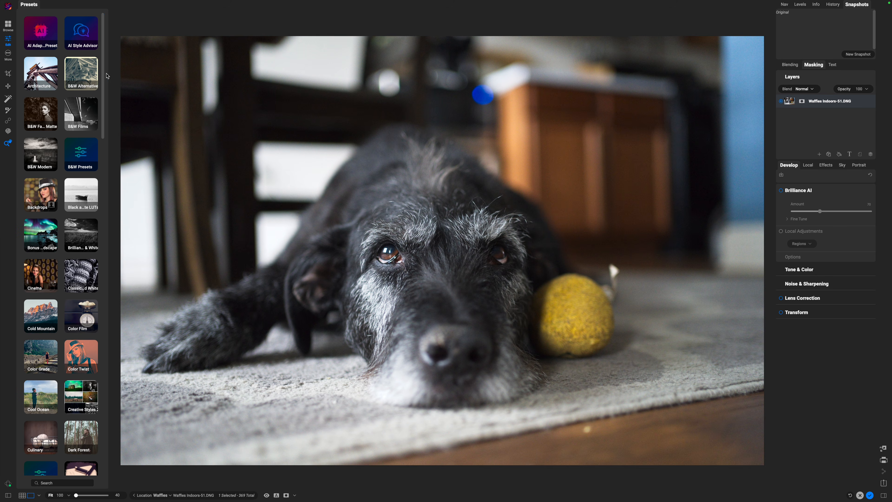
scroll(103, 77, down, 1)
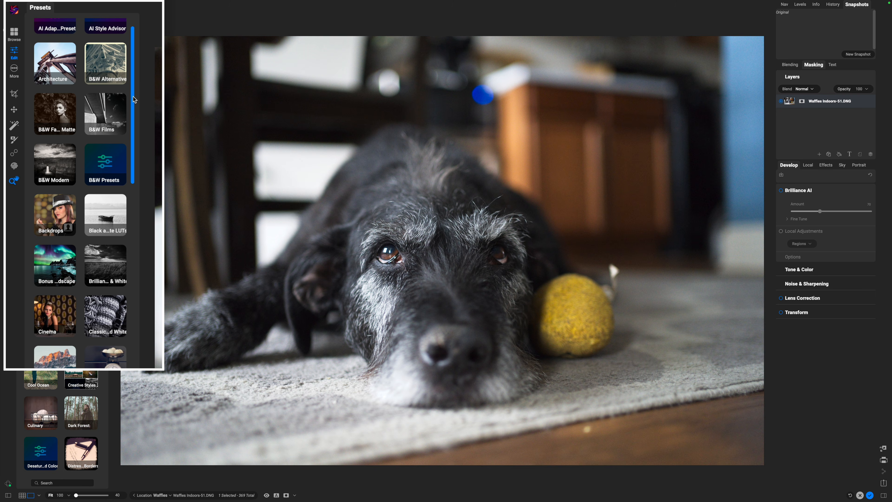
drag(133, 100, 147, 193)
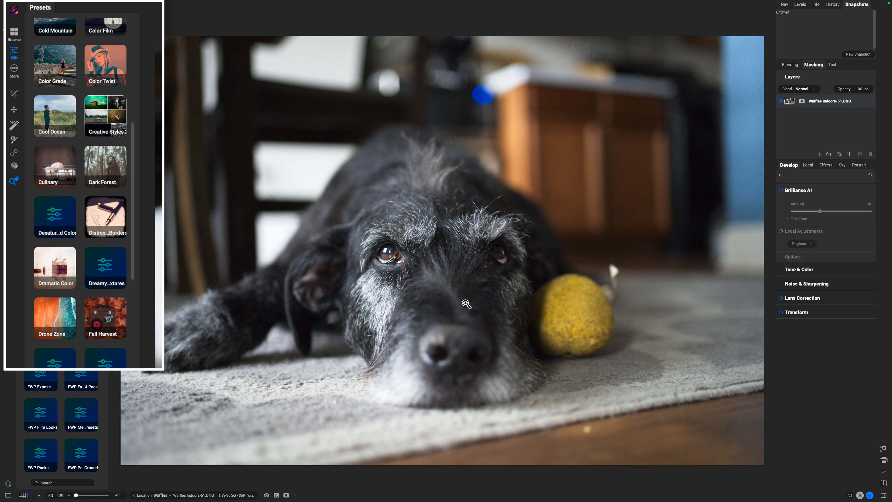
click(55, 268)
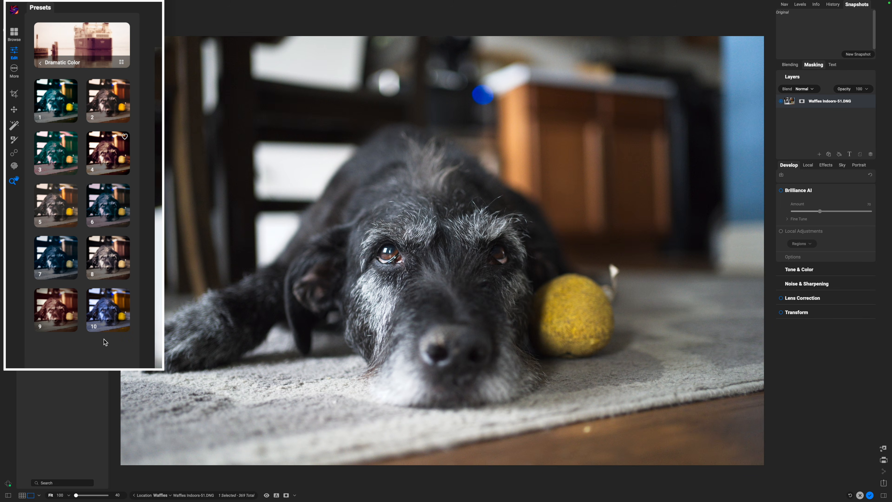
Compare several Dramatic Color presets on the photo and apply preset 5.
click(50, 311)
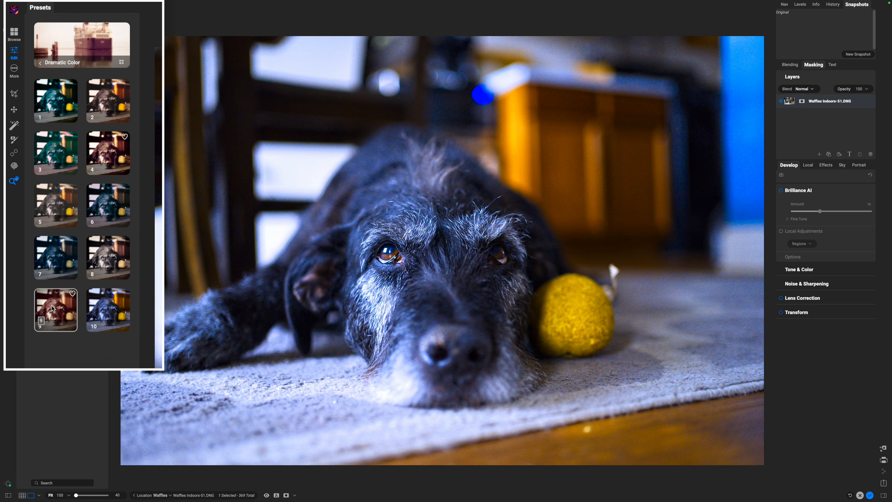
click(54, 264)
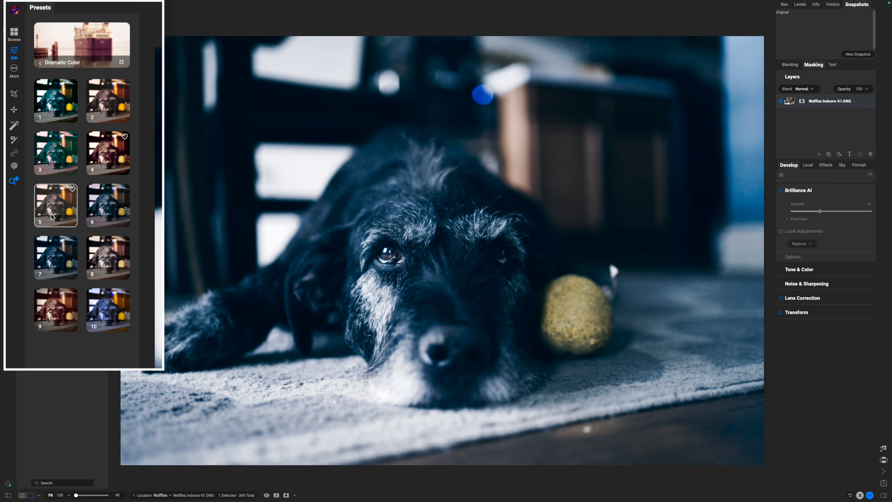
click(52, 215)
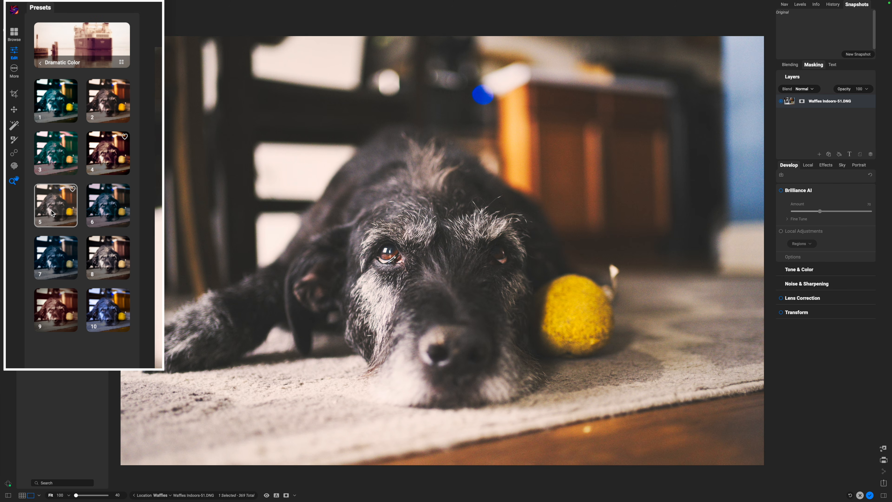
click(52, 207)
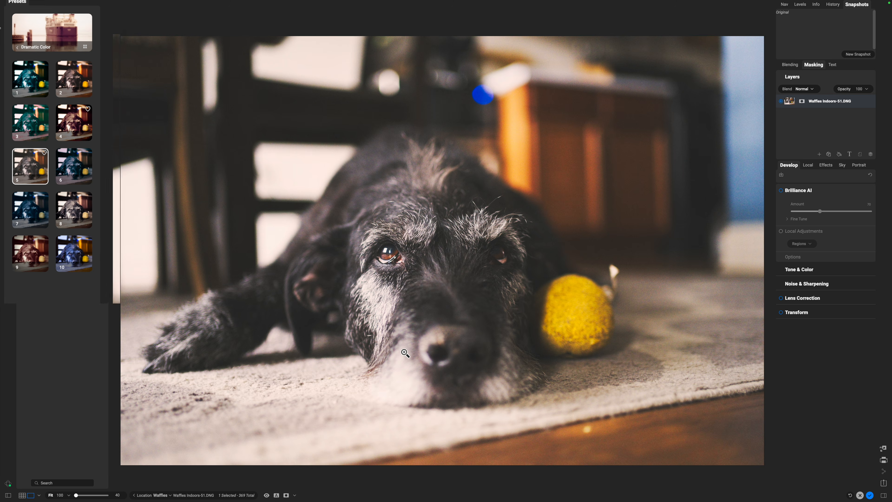
Display the preset's filters in Effects and hide the preset browser to enlarge the photo.
click(826, 167)
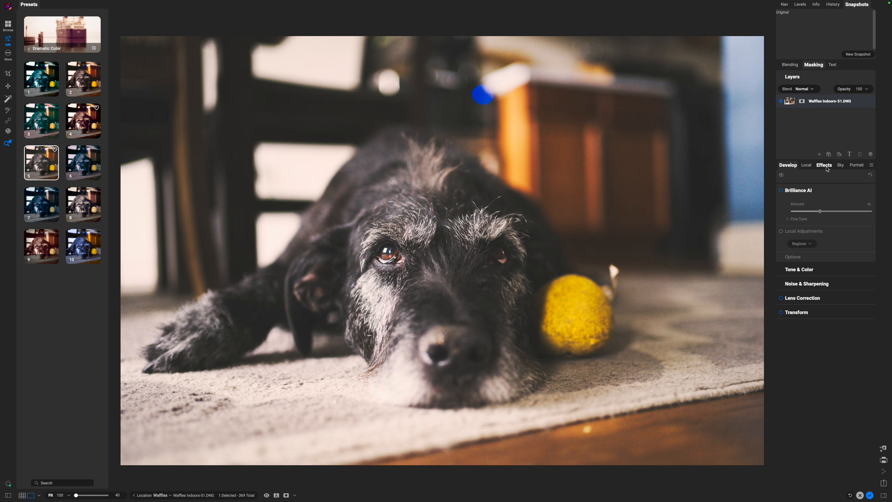
click(806, 247)
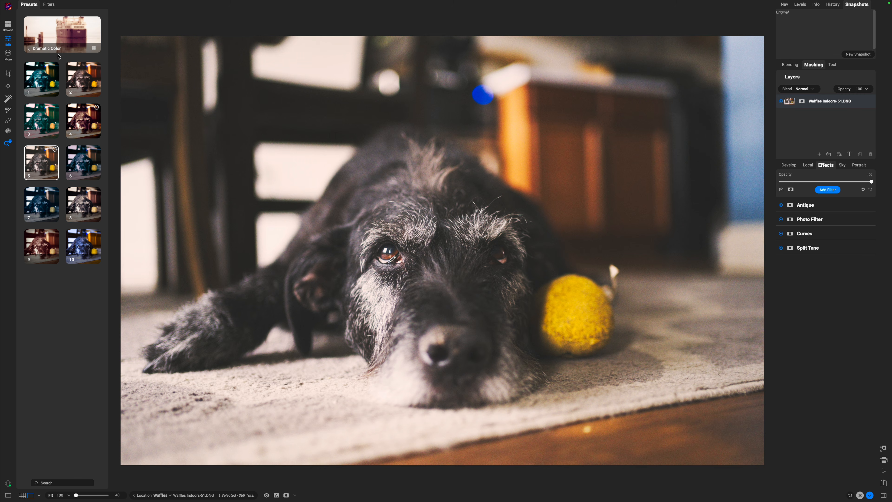
click(35, 51)
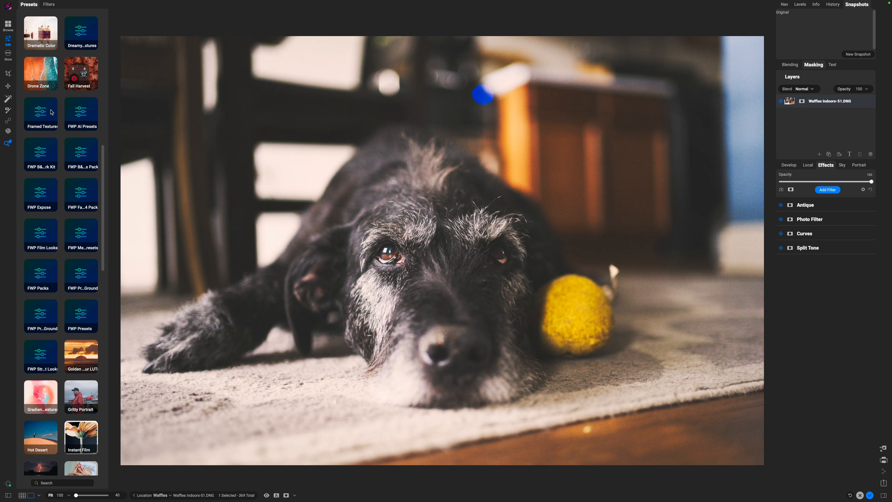
click(7, 495)
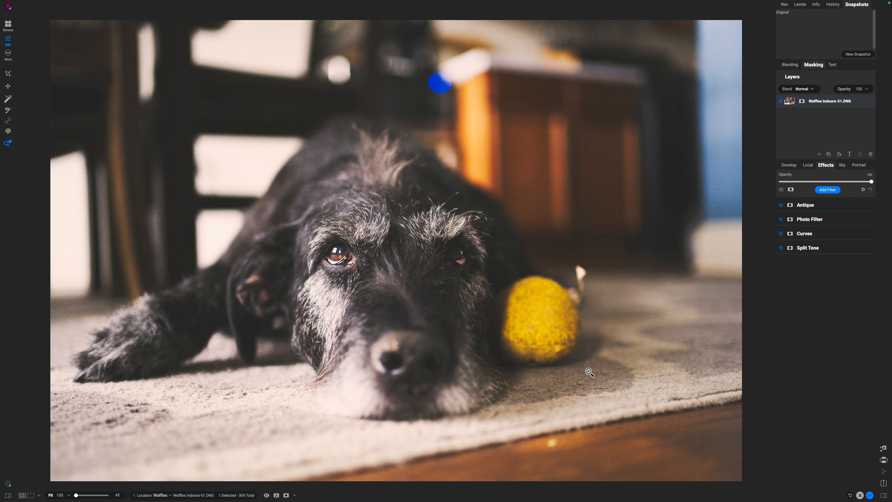
Collapse Brilliance AI in Develop, expand Tone & Color and raise Shadows to 19.
click(793, 169)
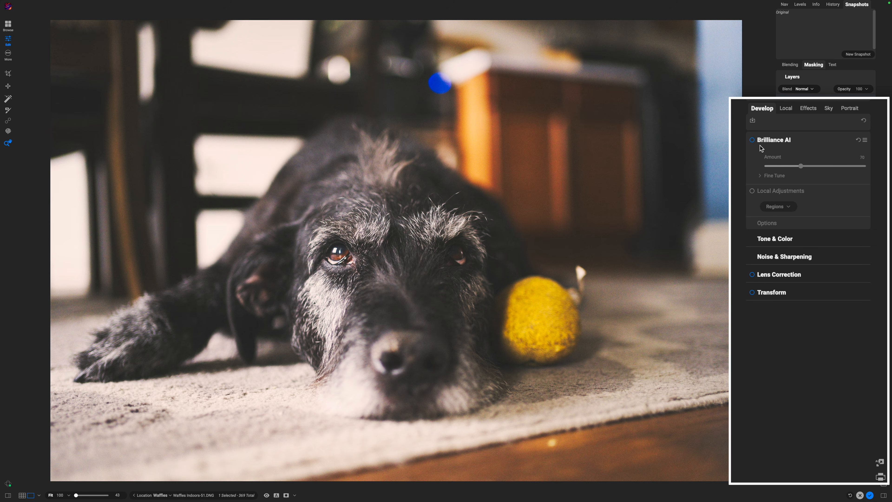
click(779, 139)
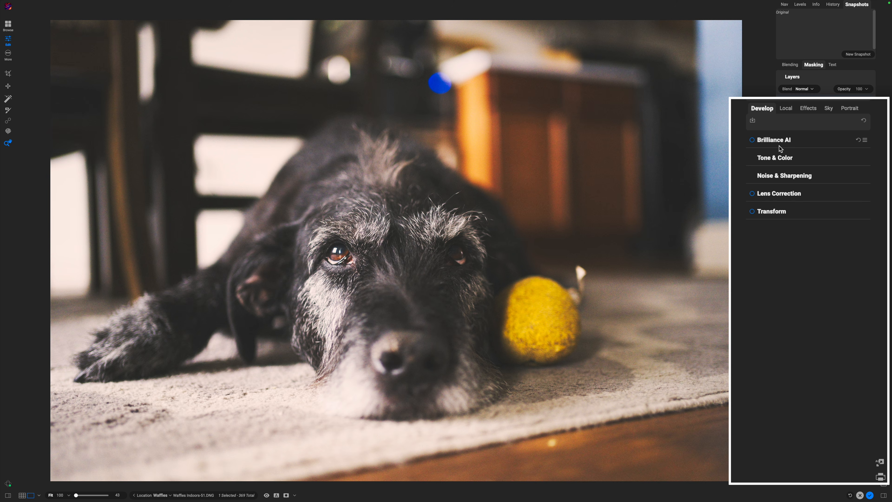
click(778, 158)
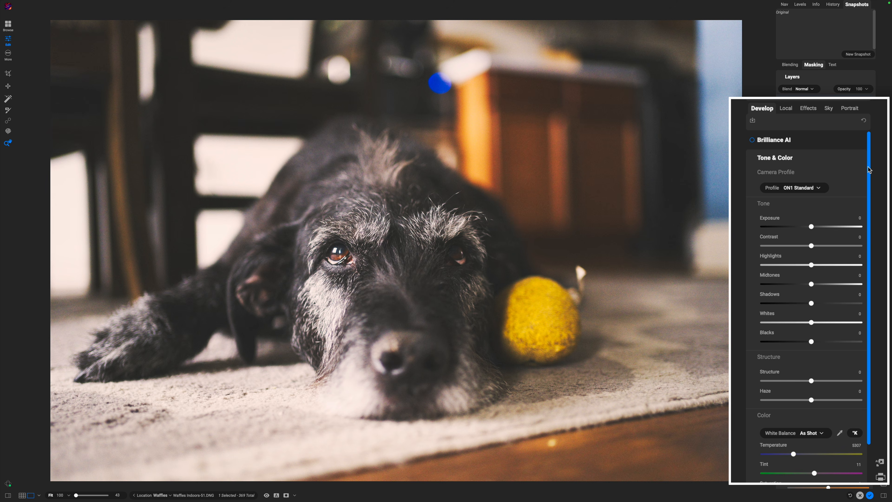
mouse_move(869, 168)
mouse_down()
mouse_move(869, 194)
mouse_move(869, 172)
mouse_up()
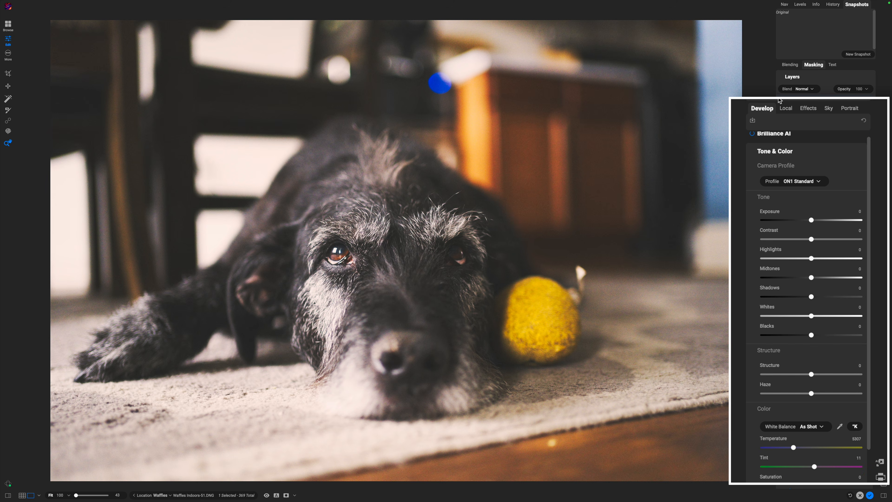
scroll(779, 106, down, 2)
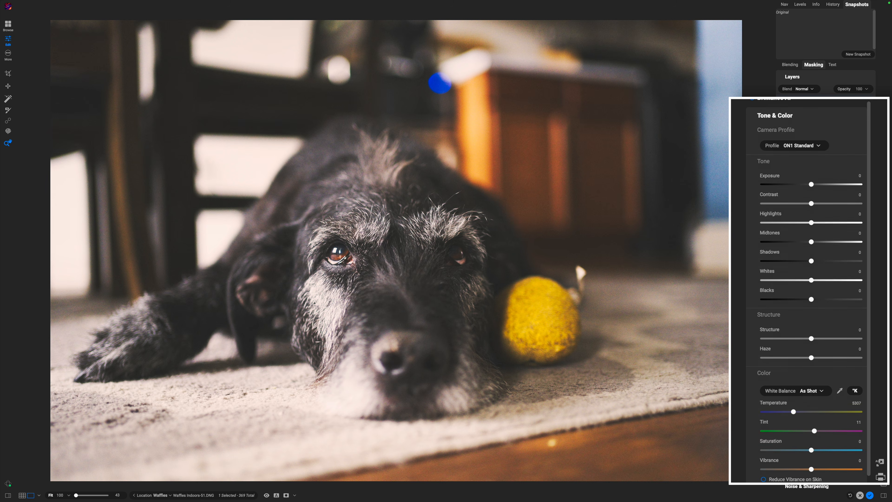
scroll(850, 142, down, 1)
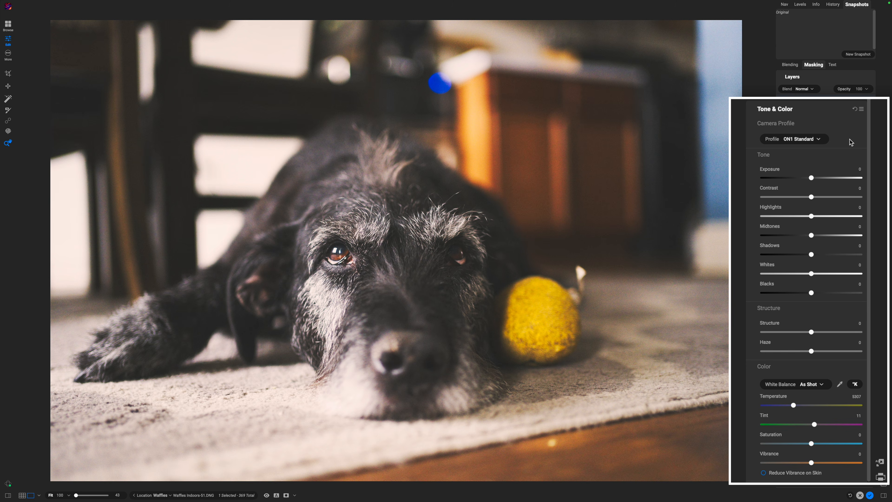
scroll(850, 141, up, 1)
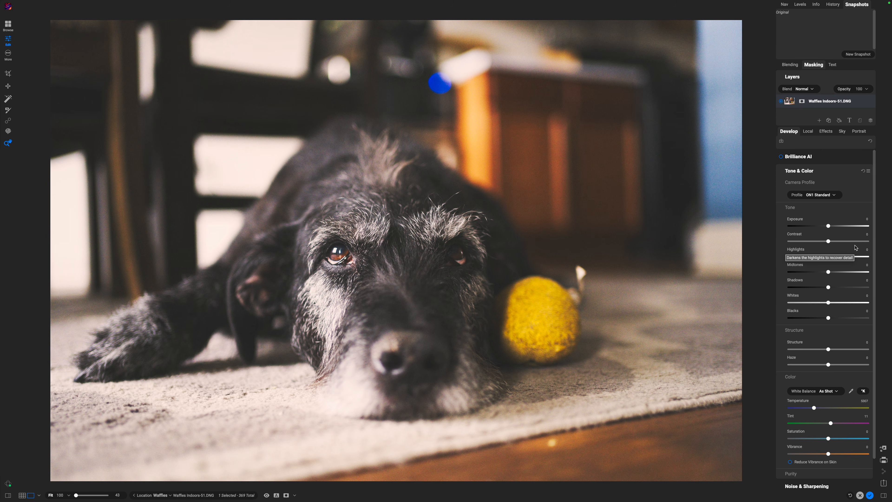
scroll(875, 206, down, 1)
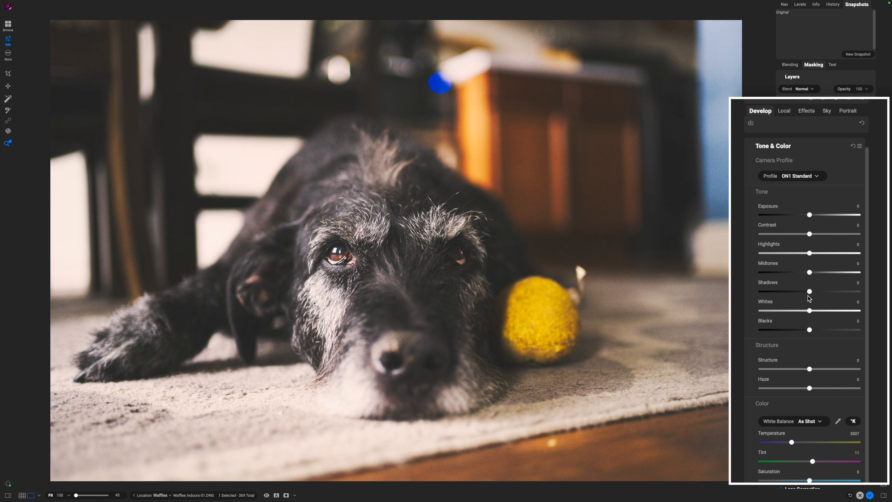
mouse_move(811, 293)
mouse_down()
mouse_move(825, 293)
mouse_move(813, 294)
mouse_up()
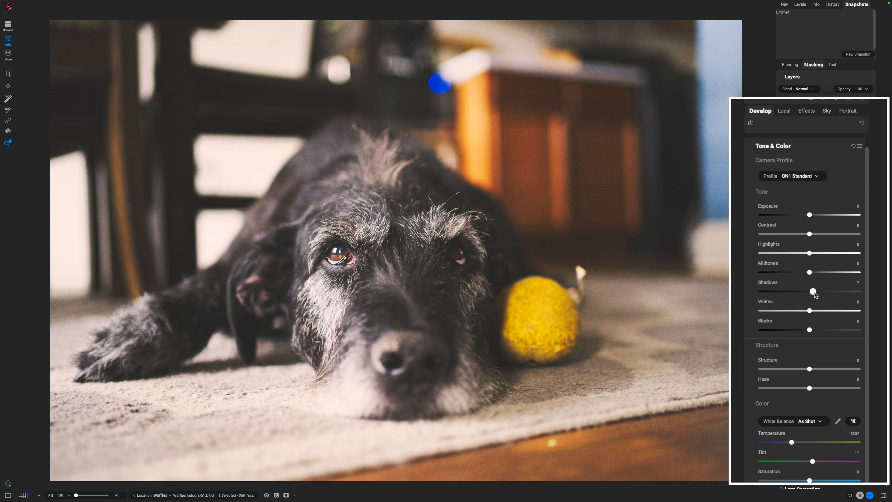
drag(813, 293, 817, 294)
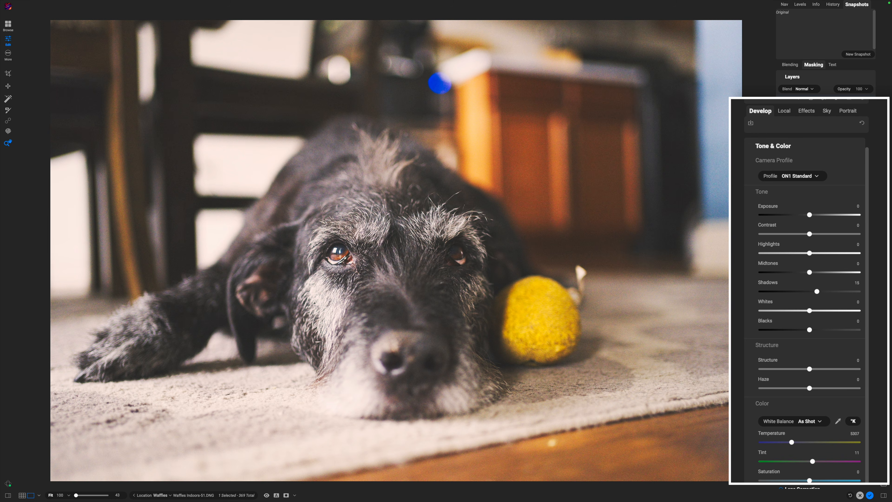
Add a local adjustment using the FWP - Animal Eye Brush style.
click(808, 112)
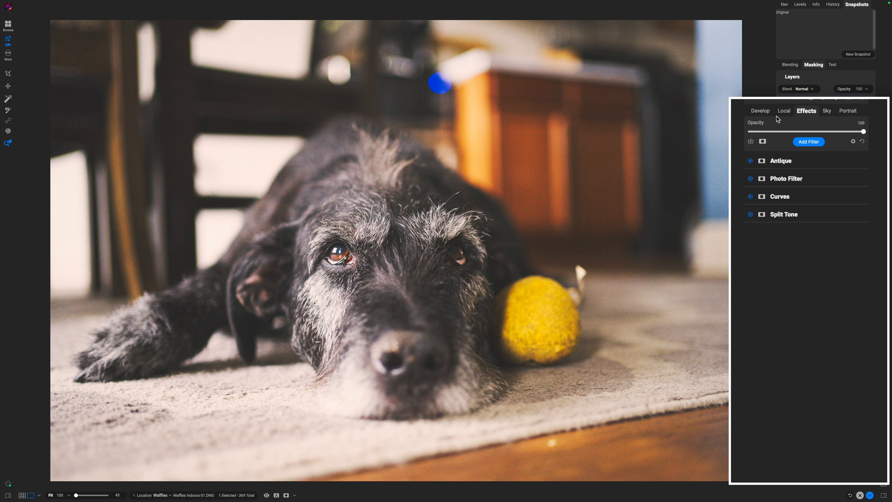
click(769, 113)
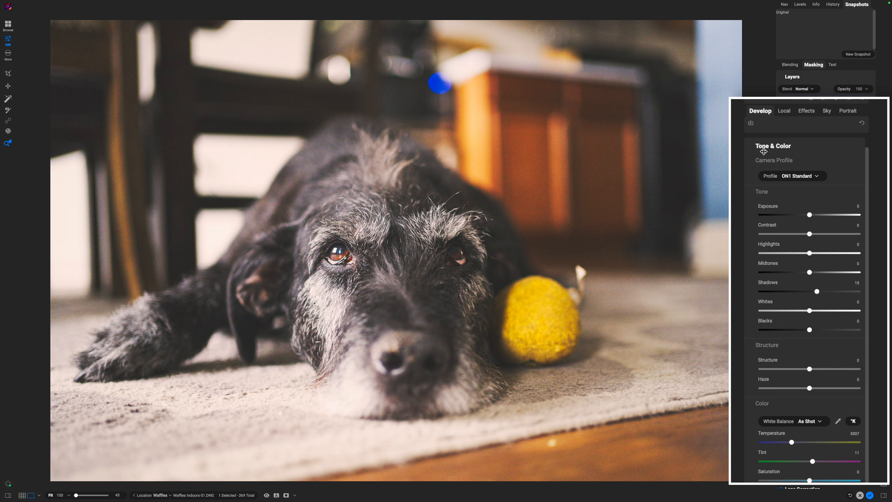
click(783, 112)
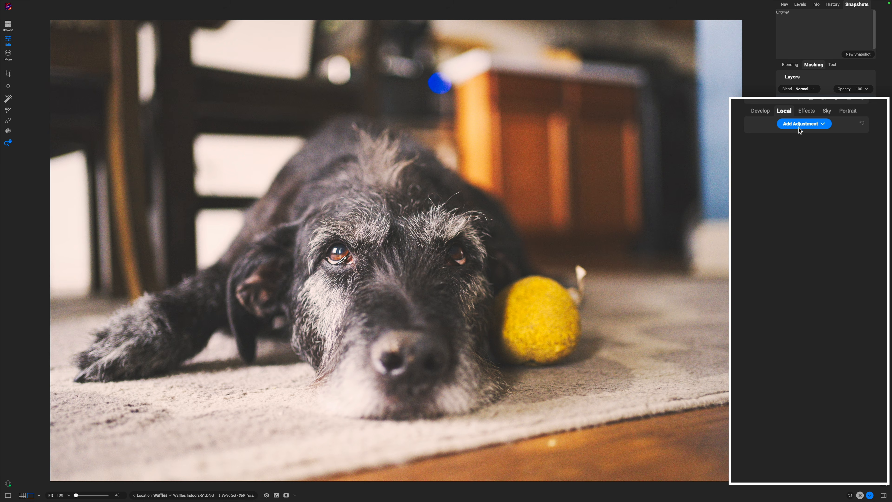
click(798, 127)
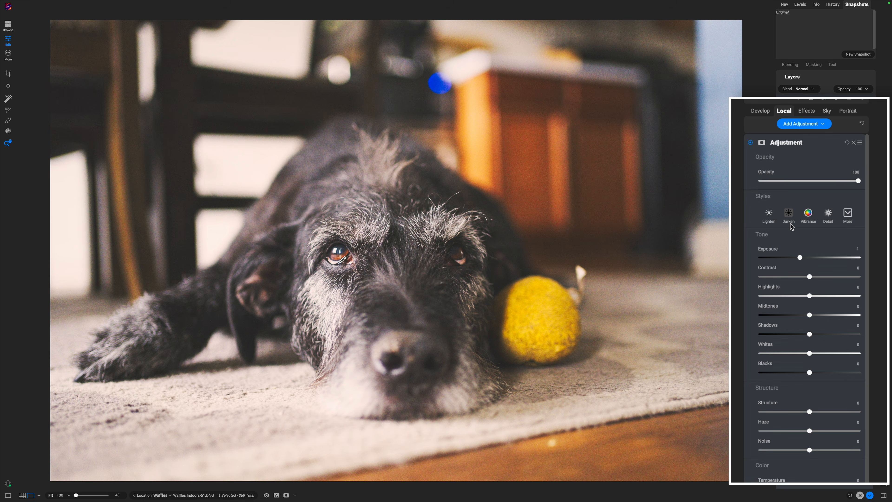
click(848, 217)
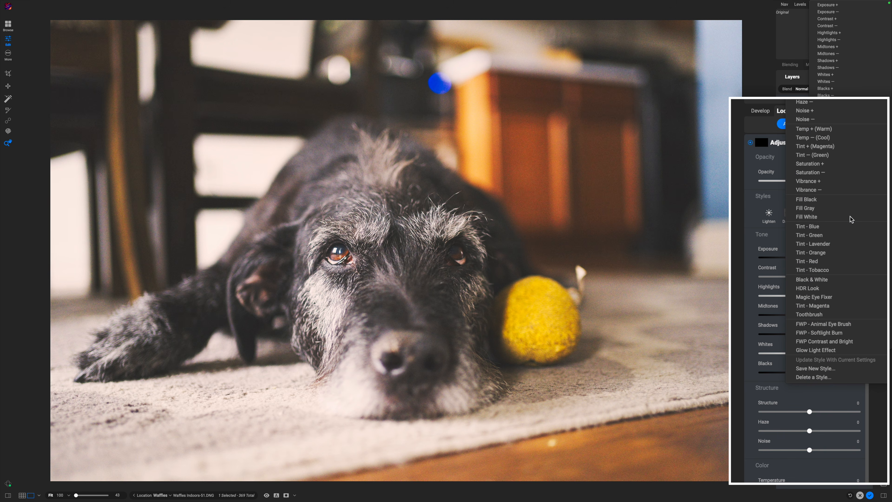
click(848, 326)
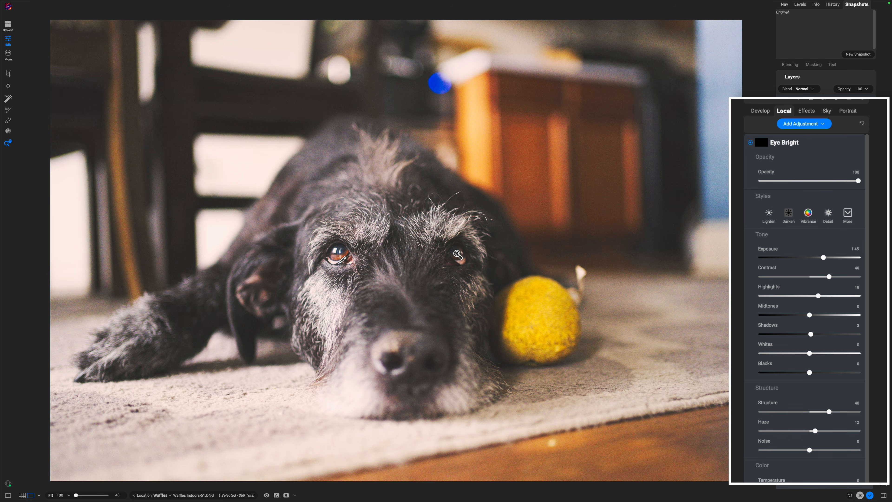
Paint the eye adjustment over the dog's eye nearer the ball with a size 250 brush, and lower its opacity to about 25.
click(765, 144)
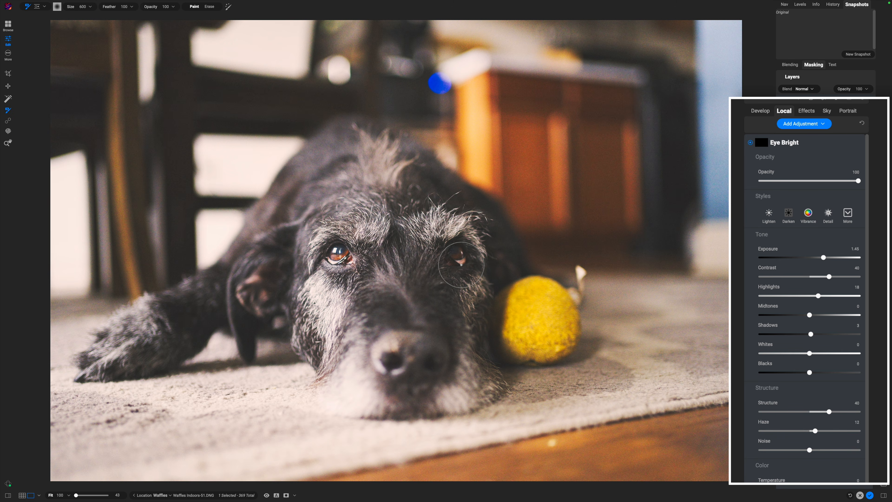
key(bracketleft)
key(bracketleft)
key(bracketleft)
key(bracketleft)
key(bracketleft)
key(bracketleft)
key(bracketleft)
mouse_move(459, 256)
mouse_down()
mouse_move(450, 258)
mouse_move(470, 263)
mouse_up()
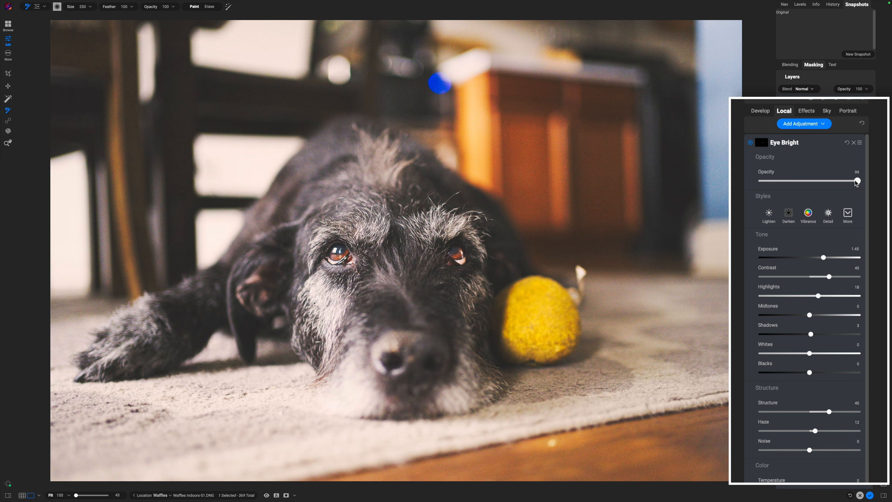
drag(858, 181, 786, 183)
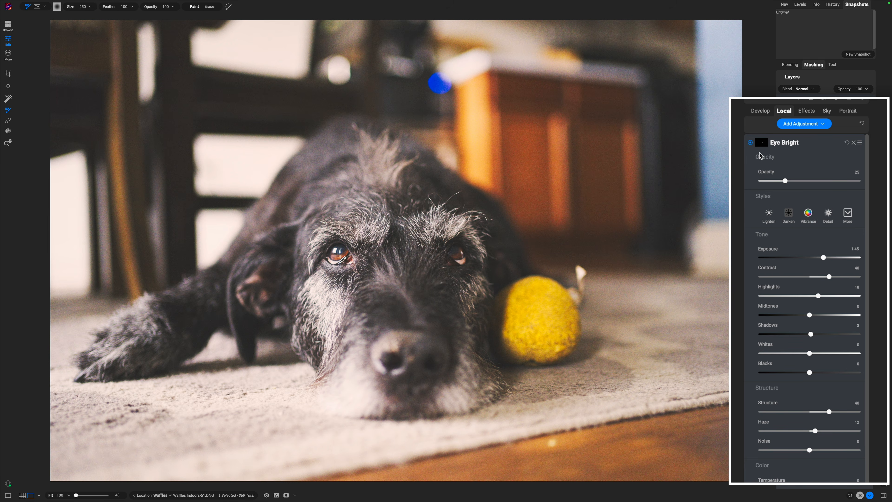
Compare the photo without and with the Eye Bright adjustment, and review the edits in Develop and Effects.
click(751, 144)
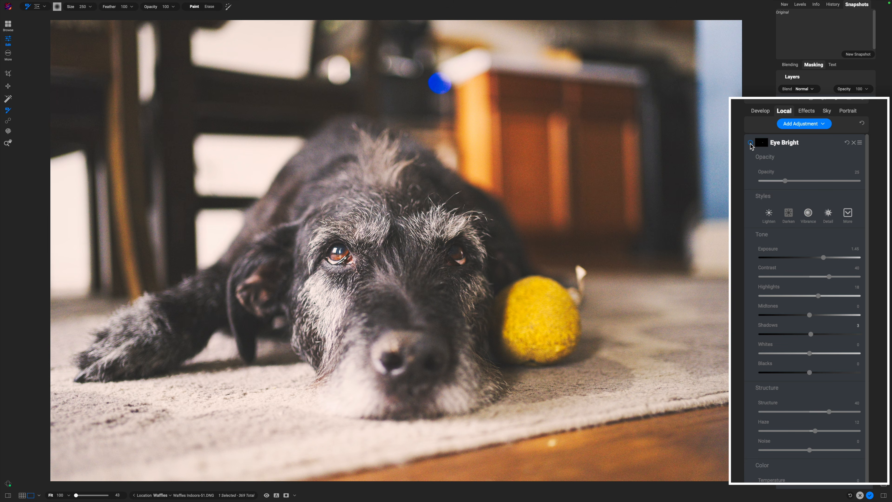
click(751, 143)
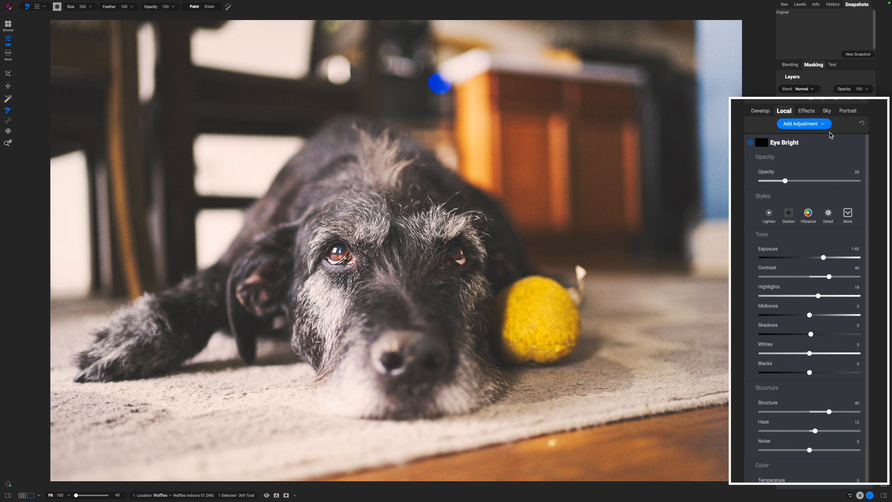
click(758, 112)
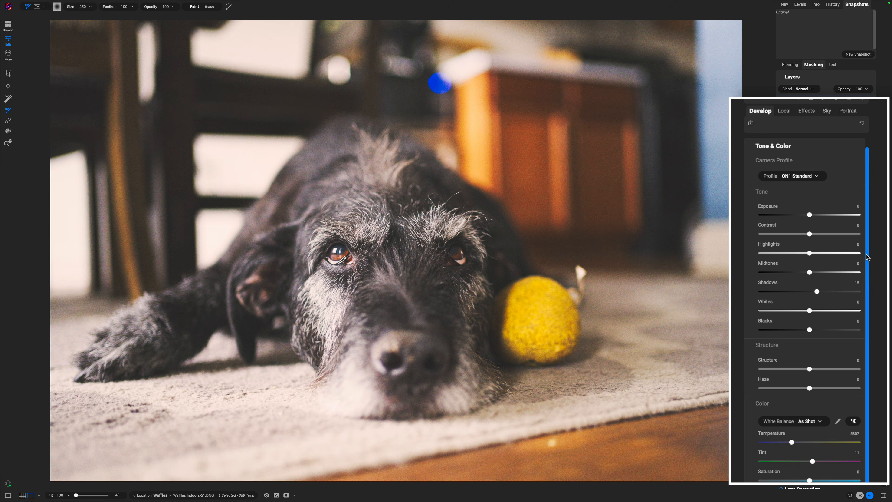
scroll(869, 244, up, 1)
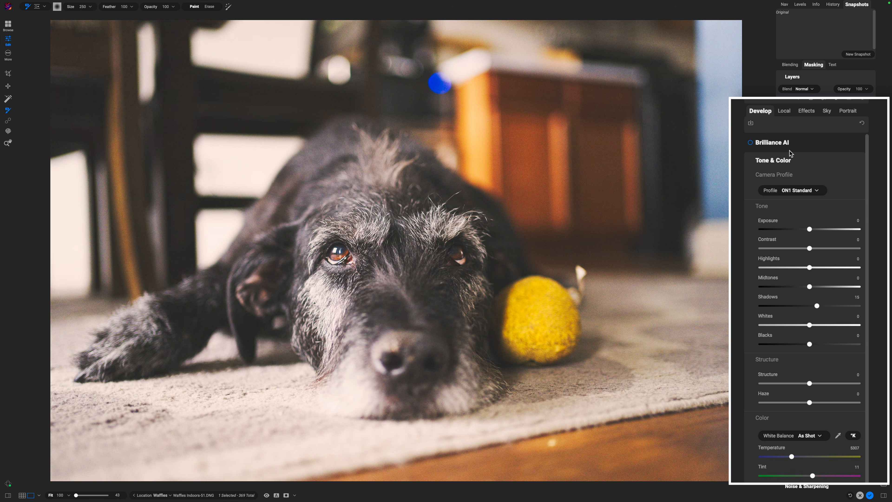
click(805, 112)
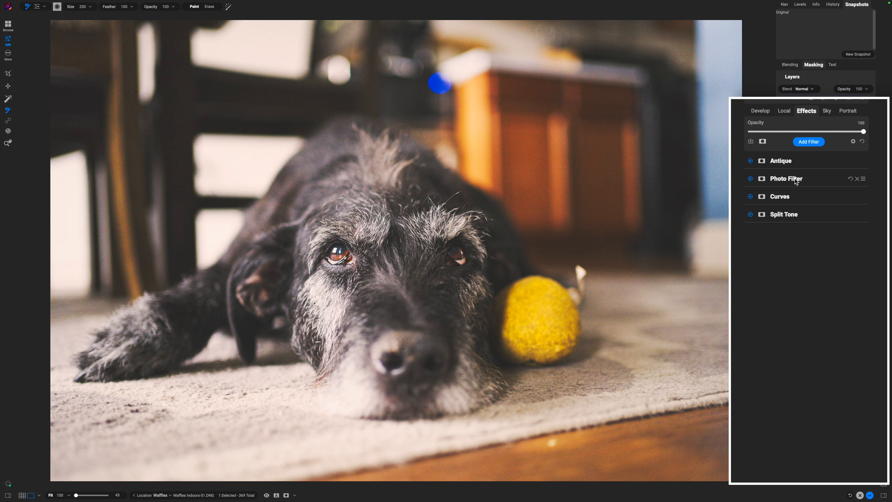
click(760, 113)
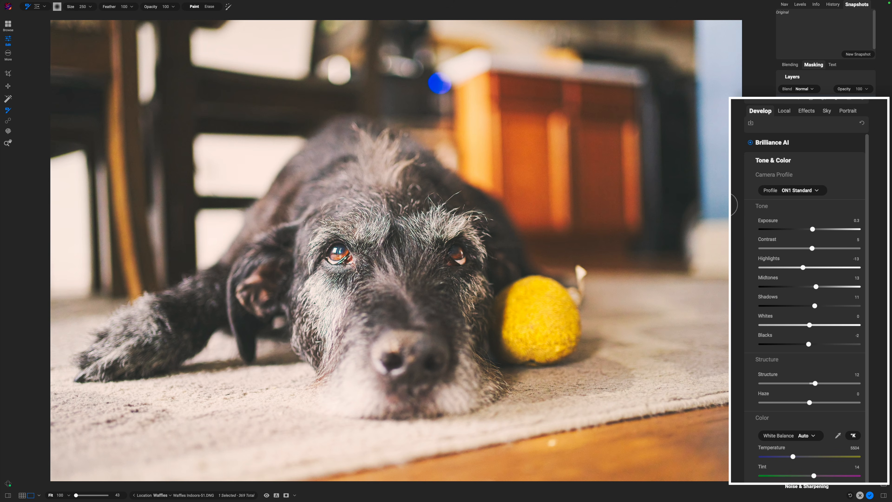
Compare the photo with Brilliance AI on and off, leave it off, and expand Tone & Color again.
click(751, 143)
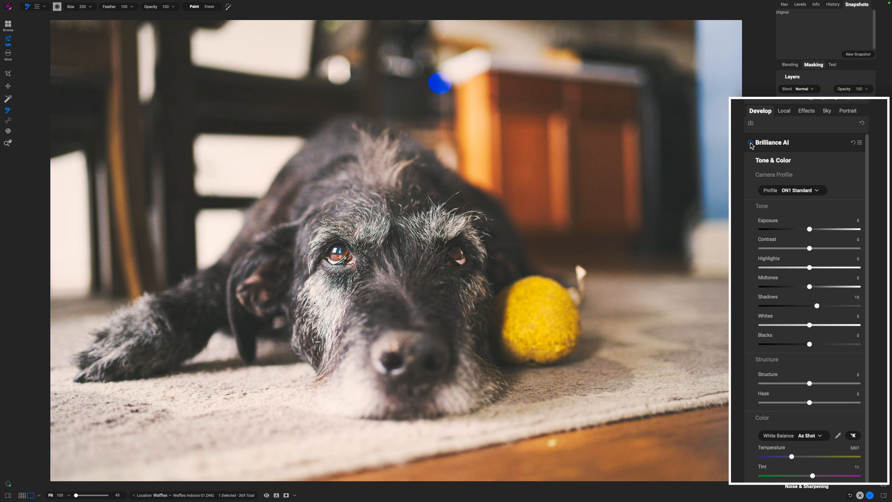
click(751, 143)
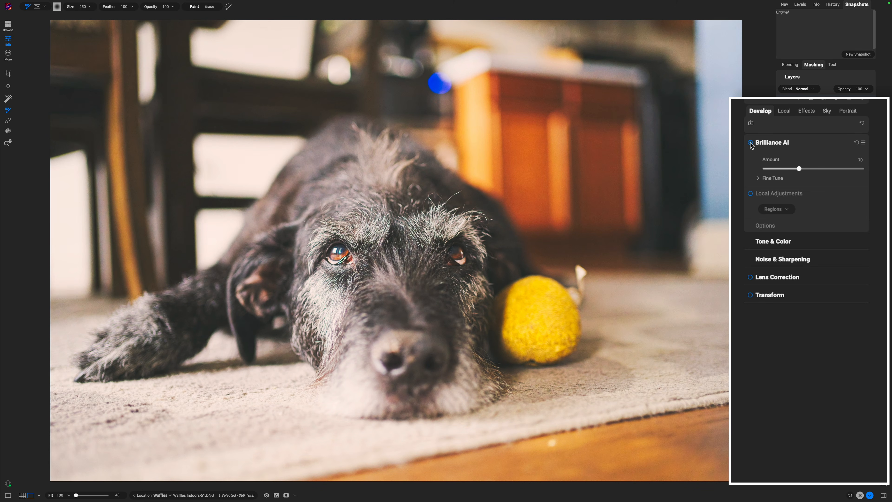
click(750, 144)
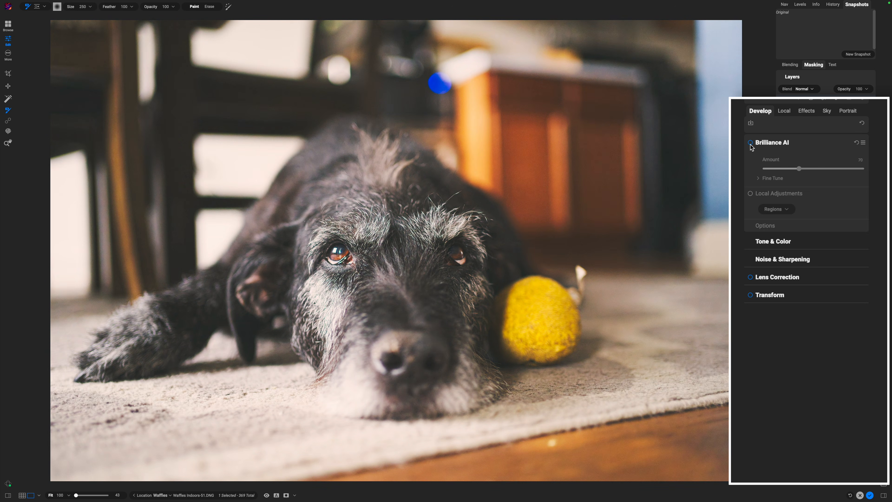
click(751, 142)
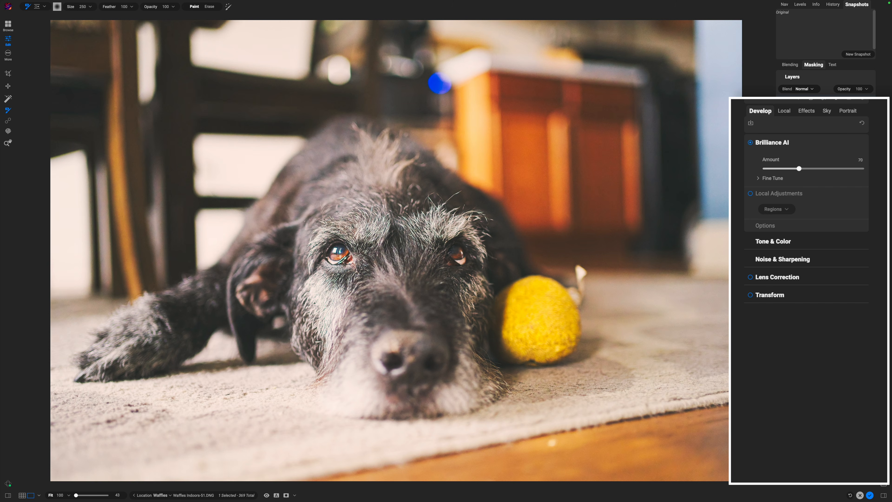
click(750, 144)
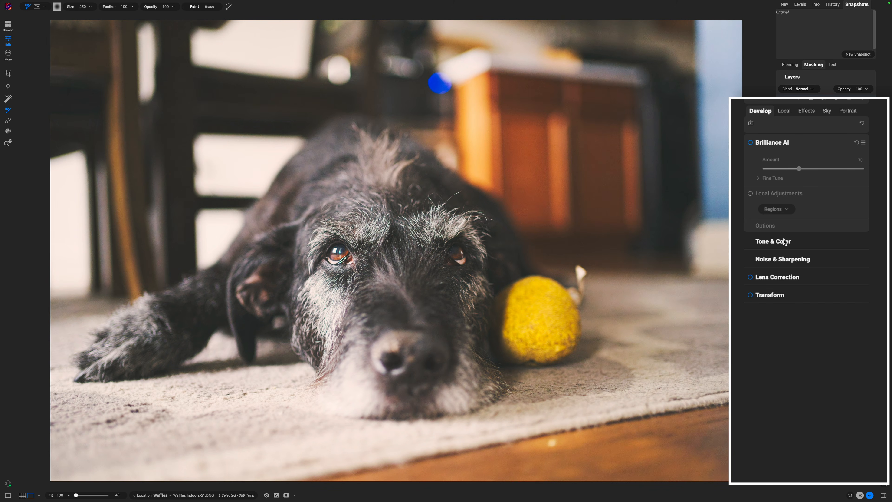
click(794, 242)
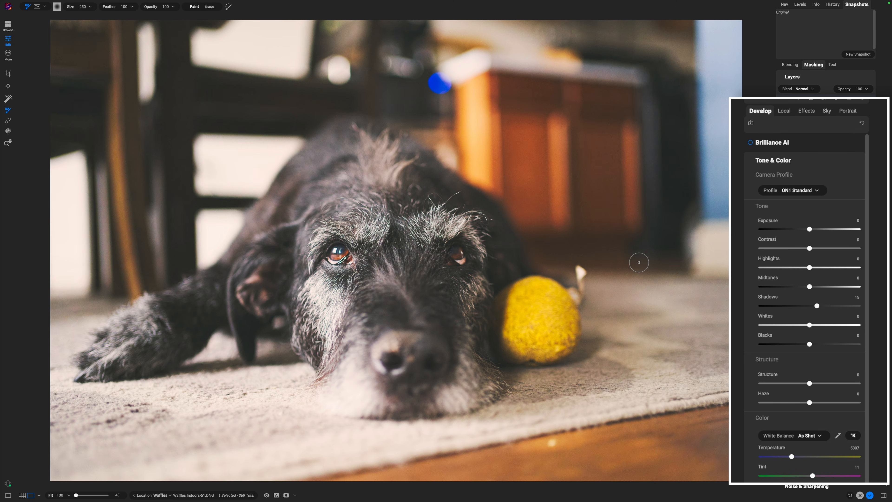
Tighten the crop around the dog at the original ratio and reposition the photo within the frame.
key(c)
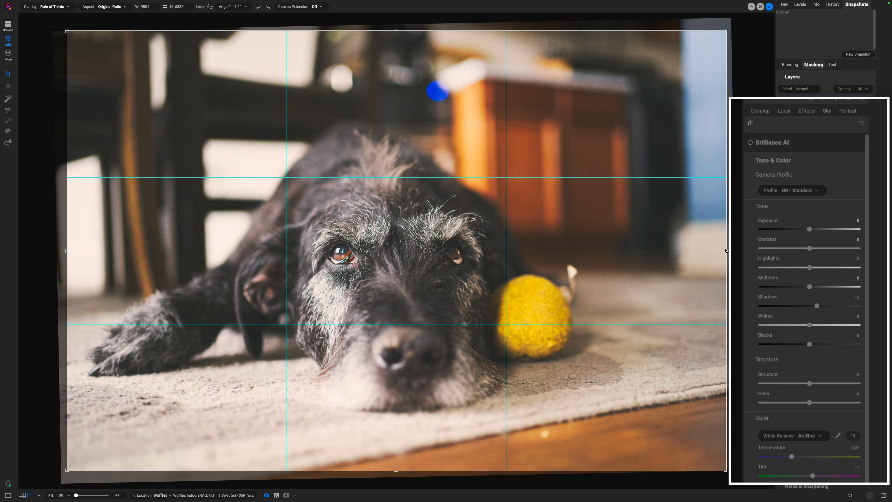
drag(725, 250, 698, 246)
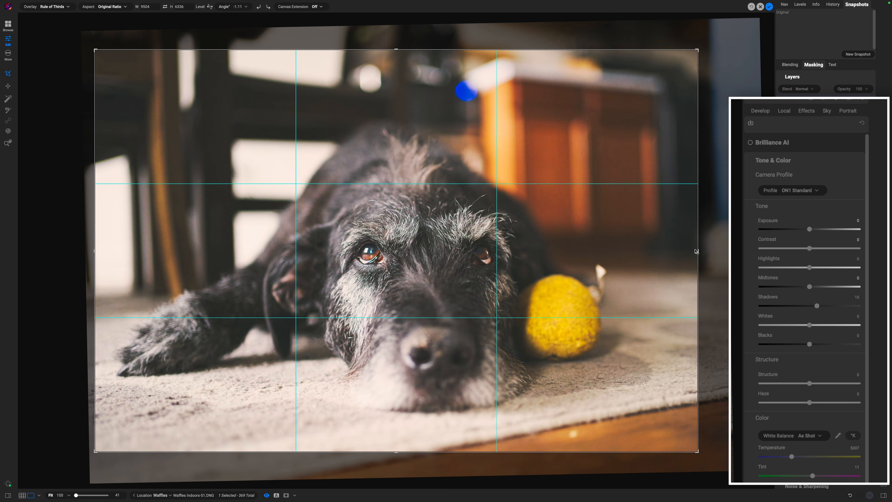
drag(697, 251, 688, 252)
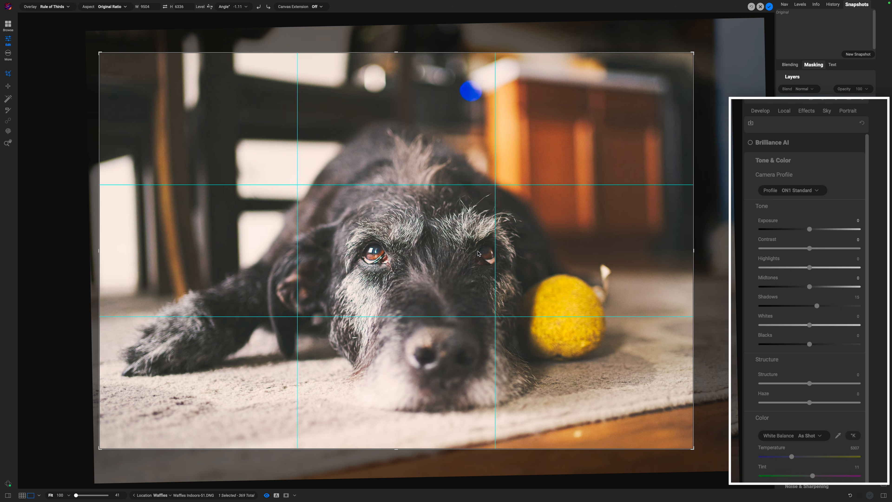
drag(478, 253, 470, 252)
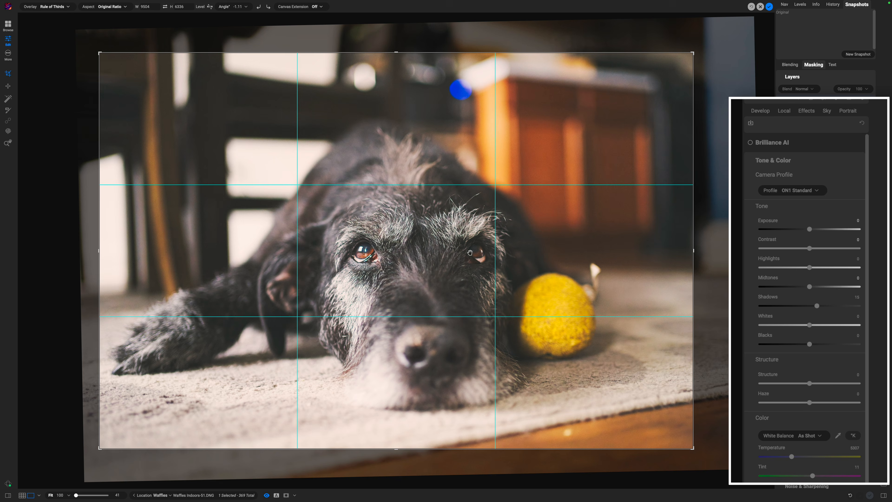
drag(396, 54, 397, 57)
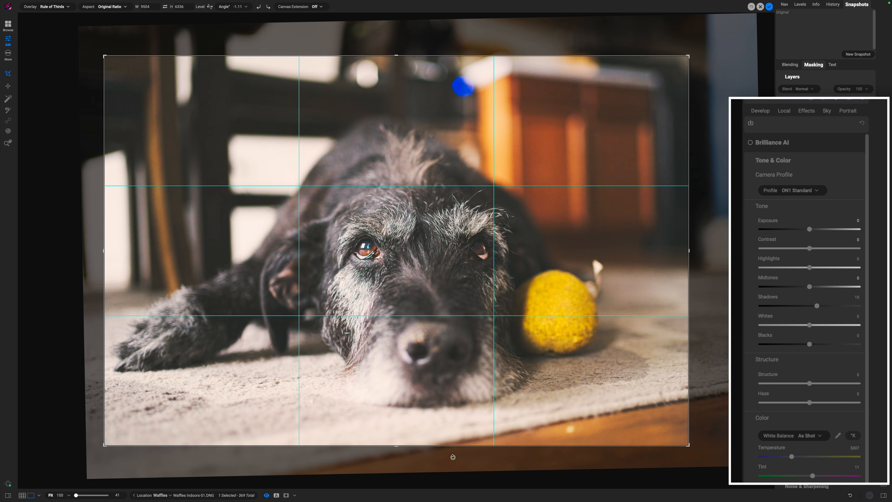
Rotate the crop to an angle of 0.73, slightly enlarge the crop frame and apply the crop.
drag(453, 457, 445, 454)
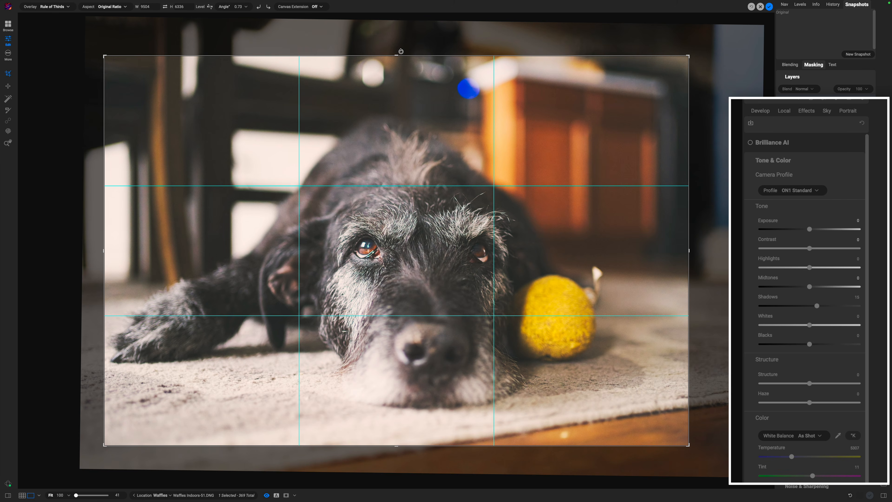
drag(395, 53, 396, 52)
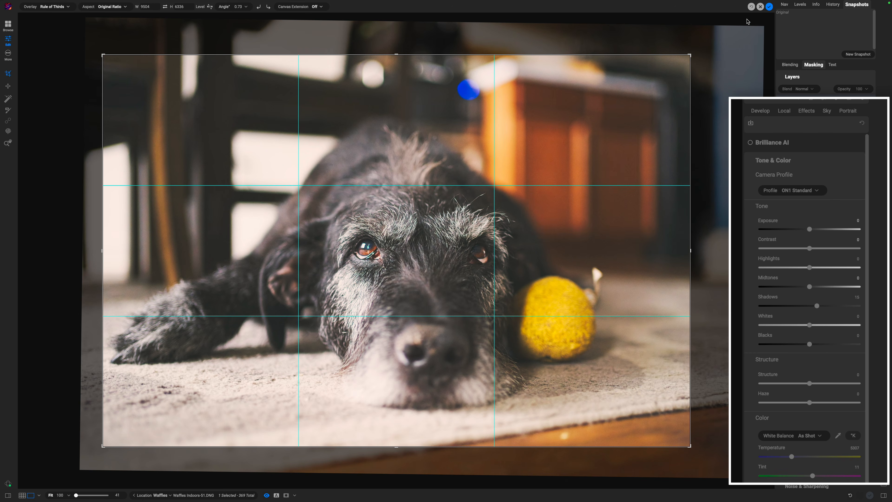
click(769, 7)
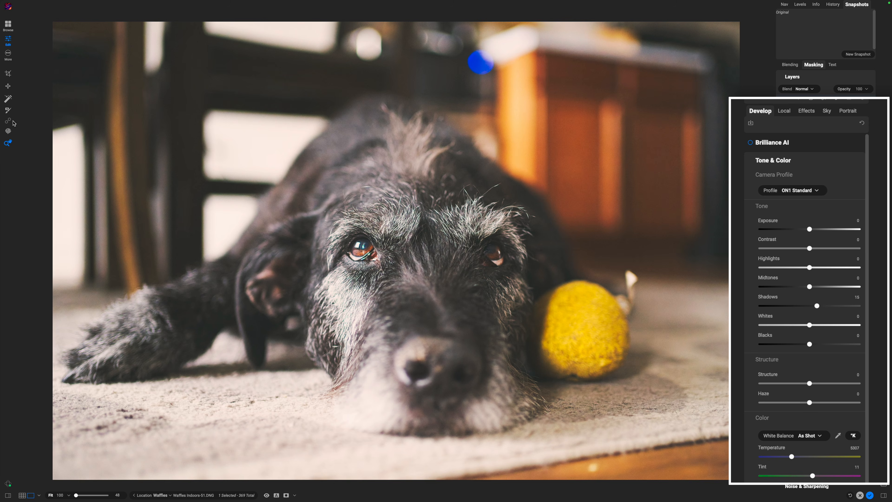
Erase the blue spot beside the cabinet's upper corner using the eraser brush at size 100.
click(9, 121)
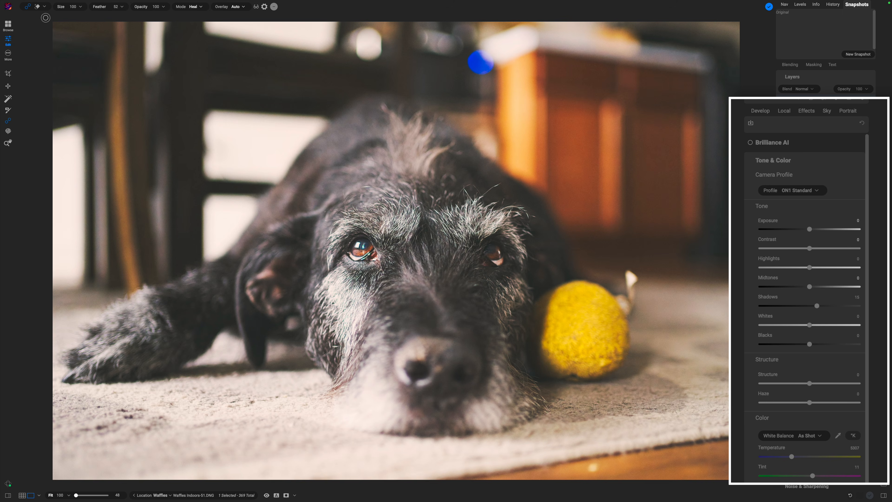
click(44, 7)
click(49, 22)
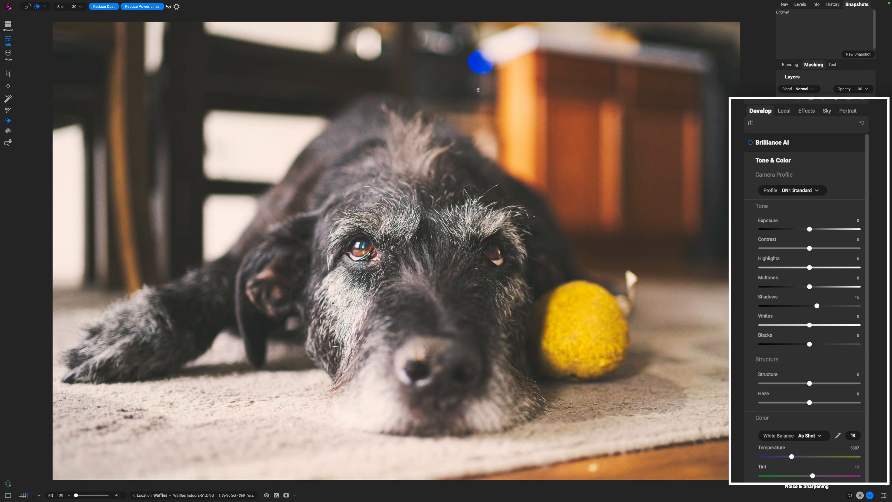
key(bracketright)
key(bracketright)
key(bracketright)
key(bracketright)
key(bracketright)
key(bracketright)
key(bracketright)
mouse_move(480, 73)
mouse_down()
mouse_move(469, 59)
mouse_move(486, 55)
mouse_move(486, 71)
mouse_move(474, 61)
mouse_move(481, 60)
mouse_up()
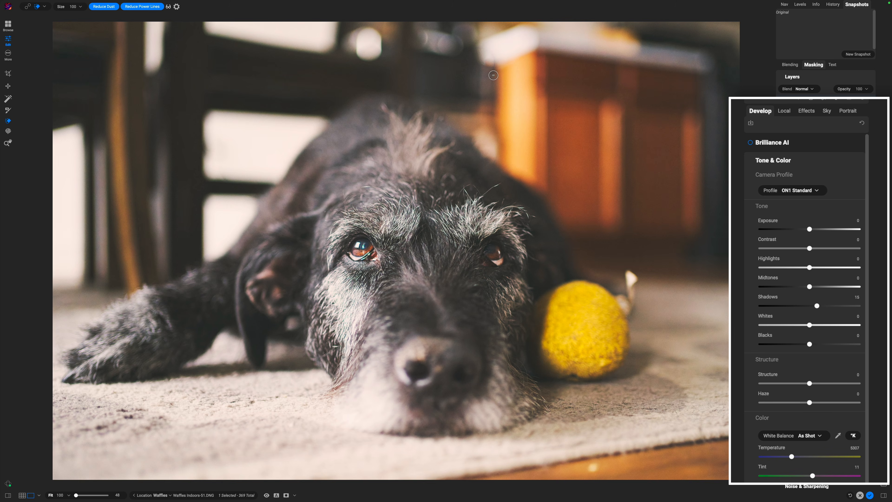
Clean up the erased area beside the cabinet corner with the eraser at size 70, and leave the tool.
key(bracketleft)
key(bracketleft)
key(bracketleft)
drag(491, 73, 494, 59)
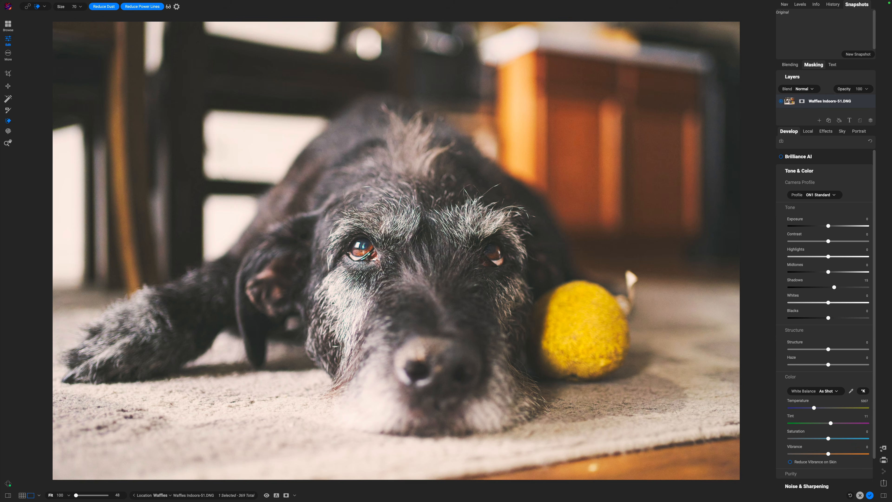
click(8, 143)
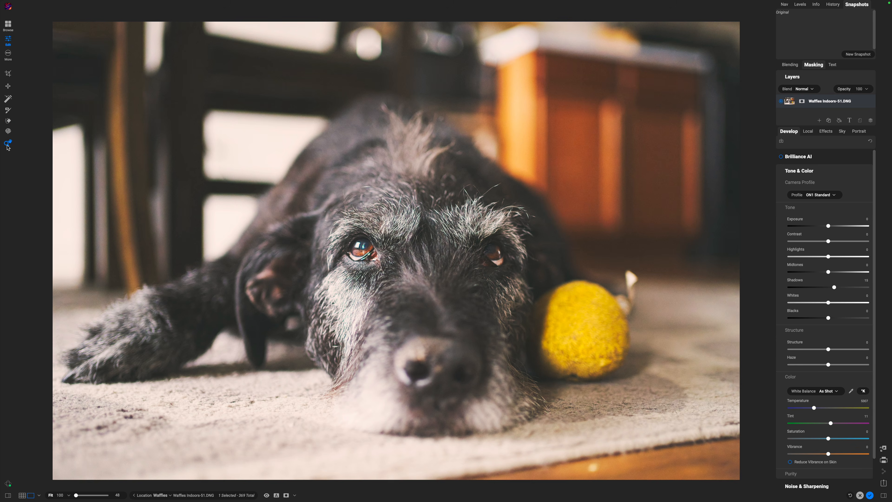
Add a Vignette filter in Effects and apply its Big Softy style.
click(823, 133)
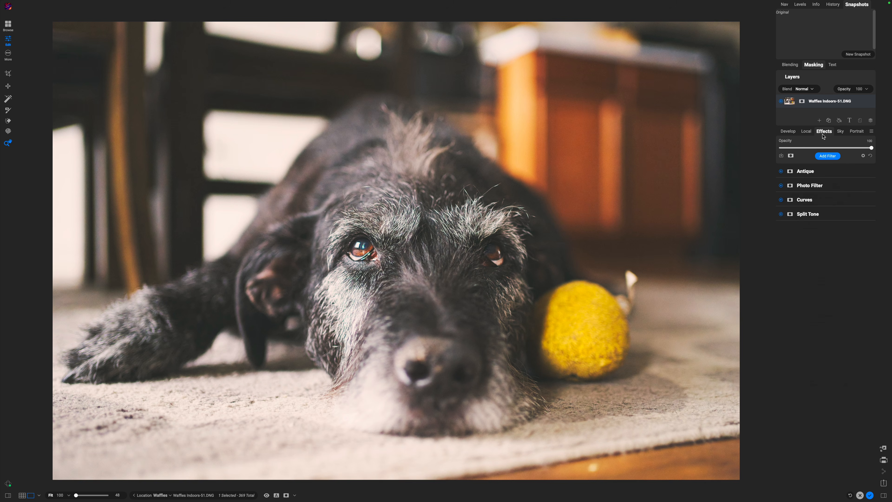
click(828, 155)
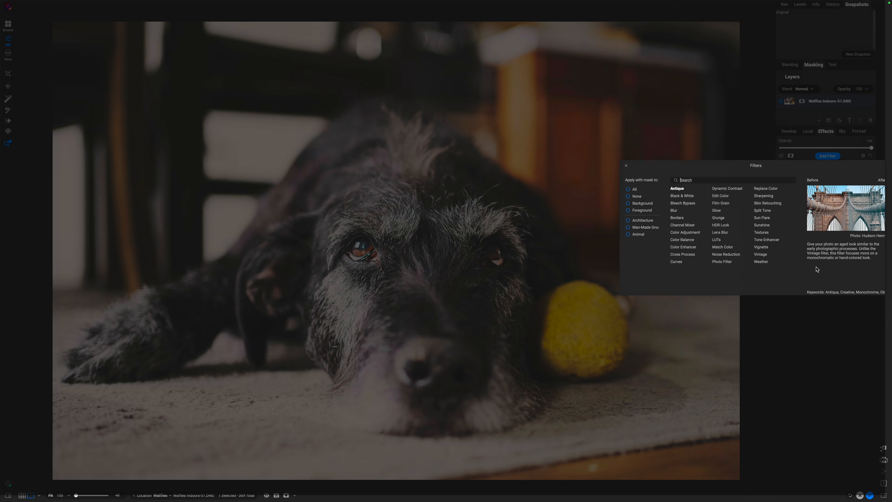
click(762, 254)
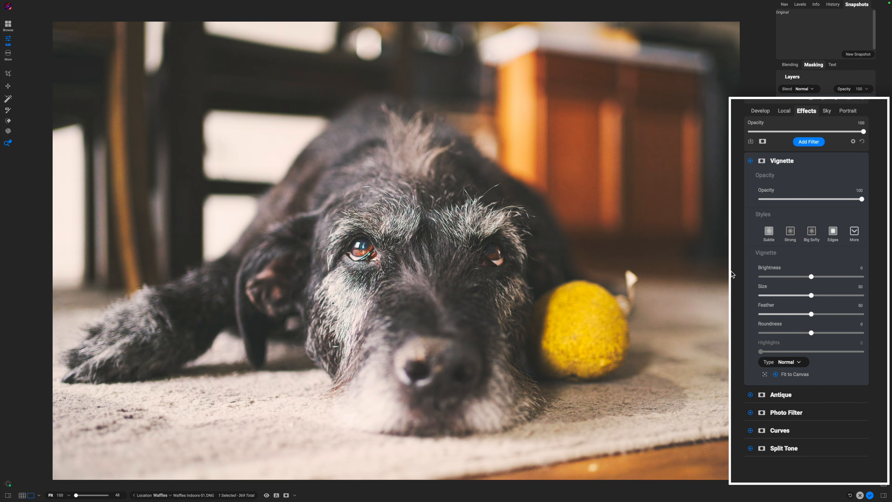
click(811, 231)
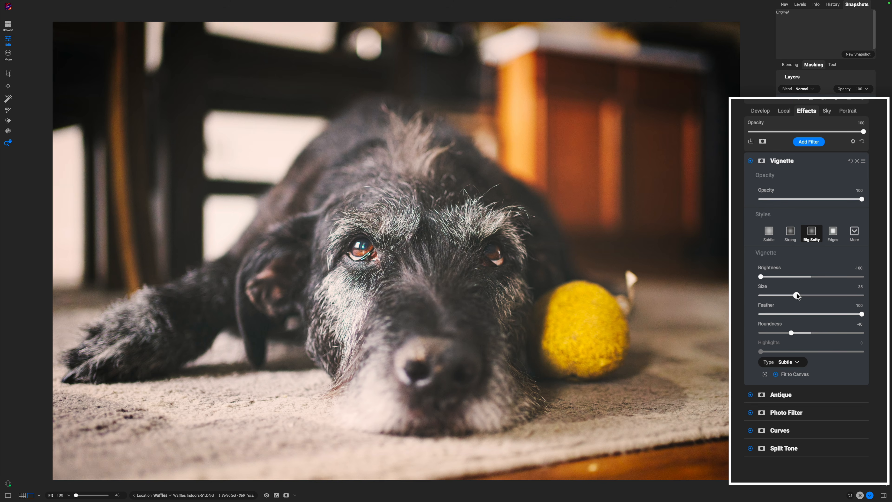
Reduce the vignette's size, lower its opacity slightly, and check its effect on the photo.
mouse_move(797, 294)
mouse_down()
mouse_move(765, 295)
mouse_move(857, 291)
mouse_move(783, 297)
mouse_up()
drag(862, 199, 854, 201)
click(751, 161)
Collapse the Eye Bright adjustment in Local and add a new local adjustment.
click(783, 112)
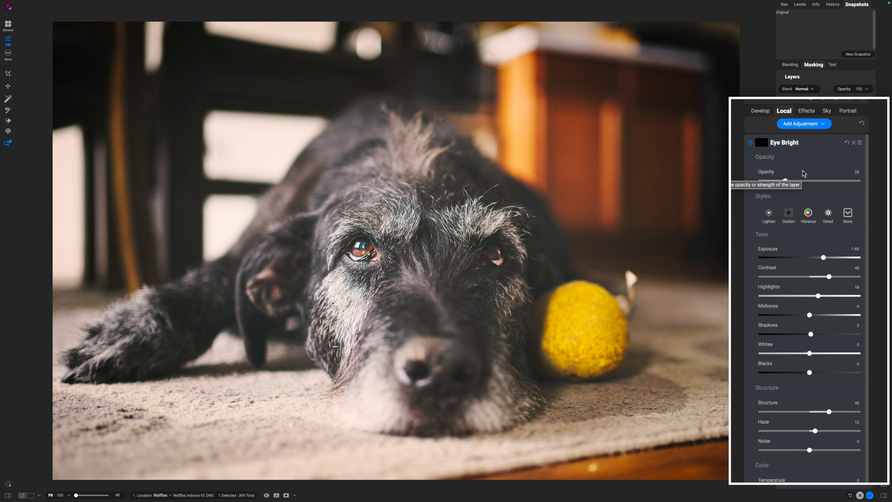
click(793, 144)
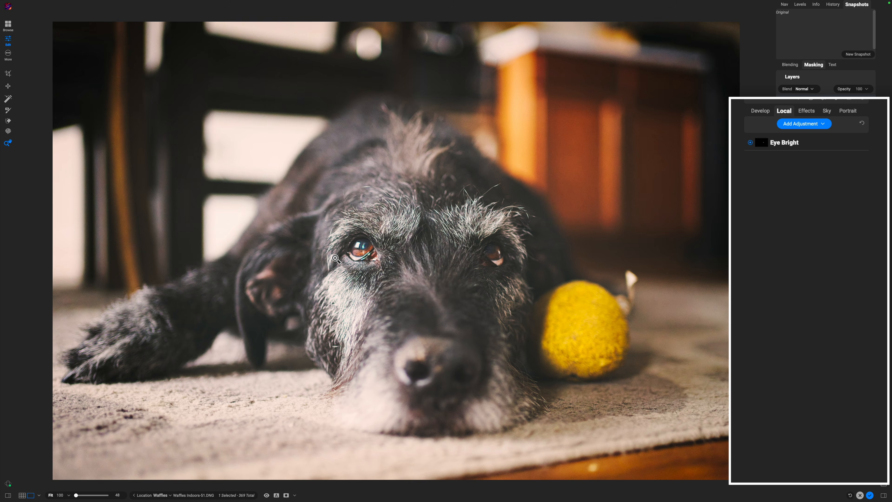
click(792, 126)
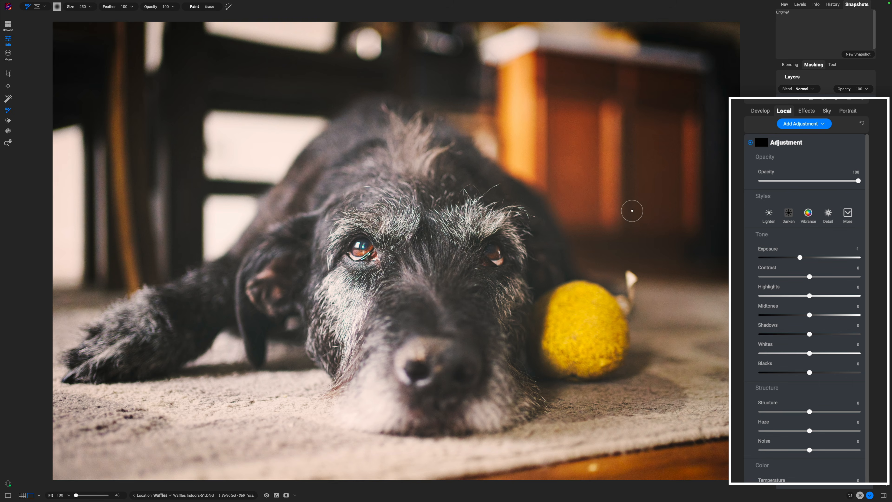
Choose the Gradient Mask tool with the Vignette preset for the new adjustment.
click(44, 7)
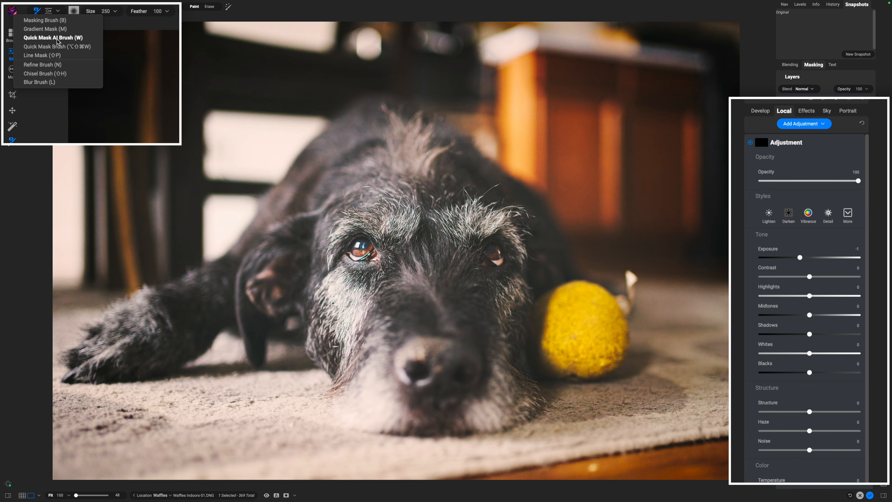
click(42, 22)
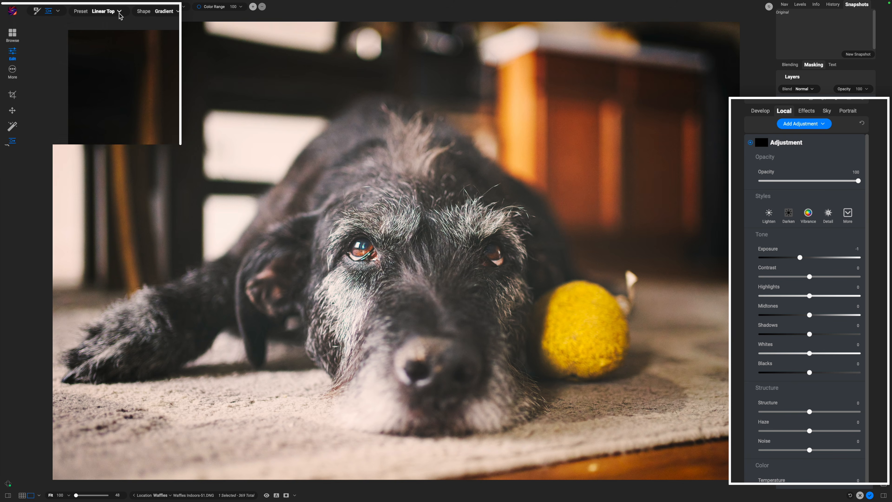
click(87, 11)
click(88, 12)
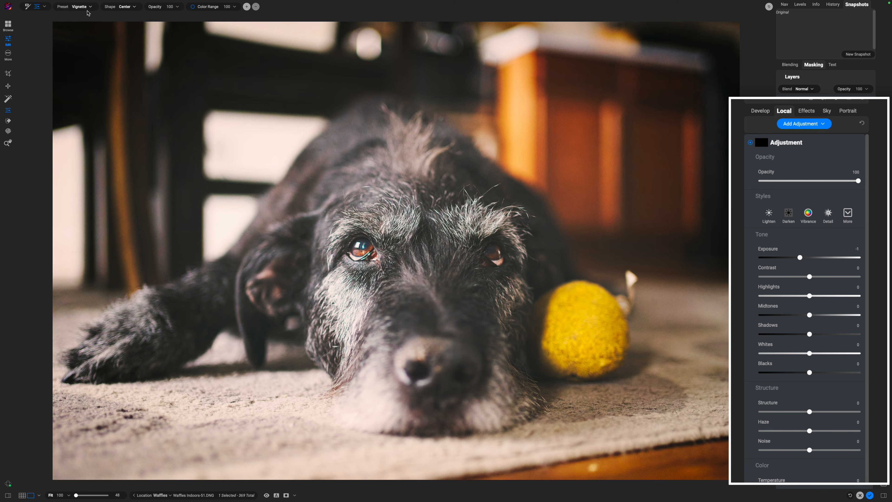
Place the vignette gradient centred between the dog's eyes, shrink its inner ellipse to the eye area, widen its feather past the photo, and inspect the mask.
click(431, 254)
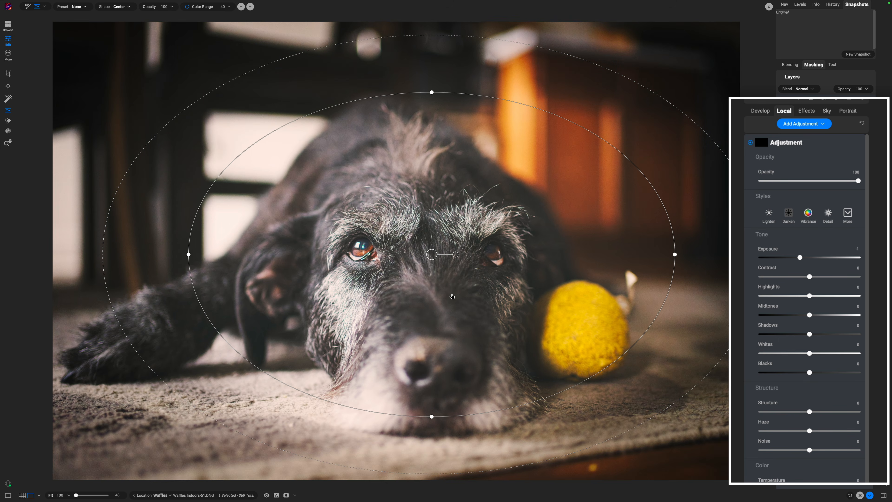
drag(329, 402, 429, 252)
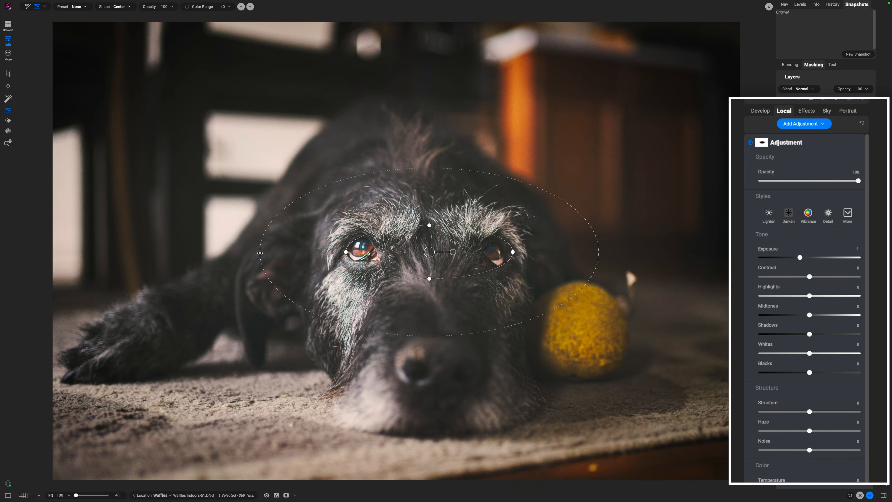
drag(194, 260, 1, 257)
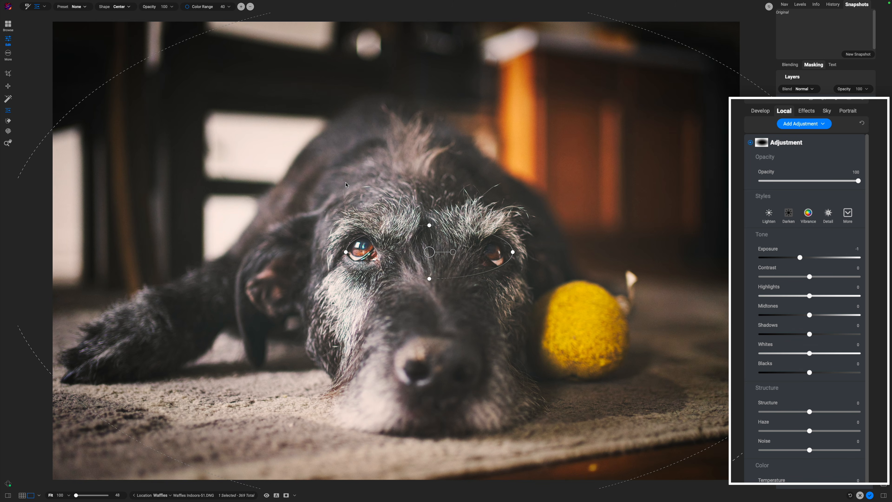
key(slash)
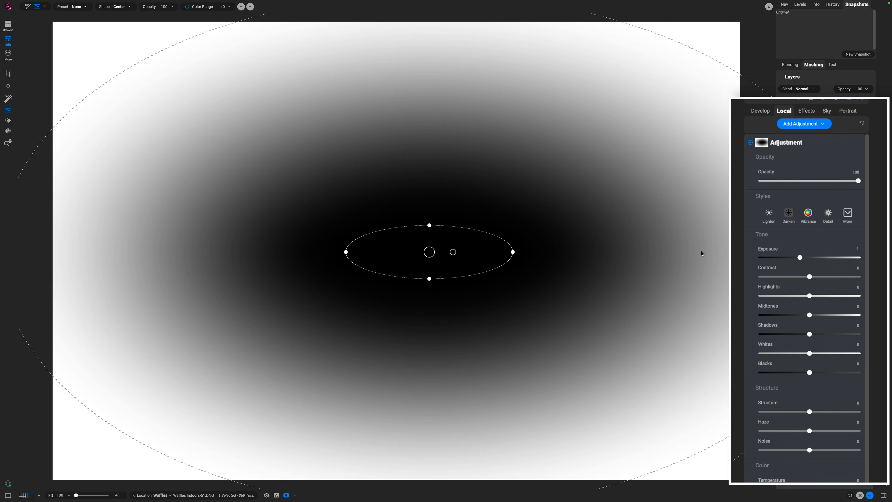
key(slash)
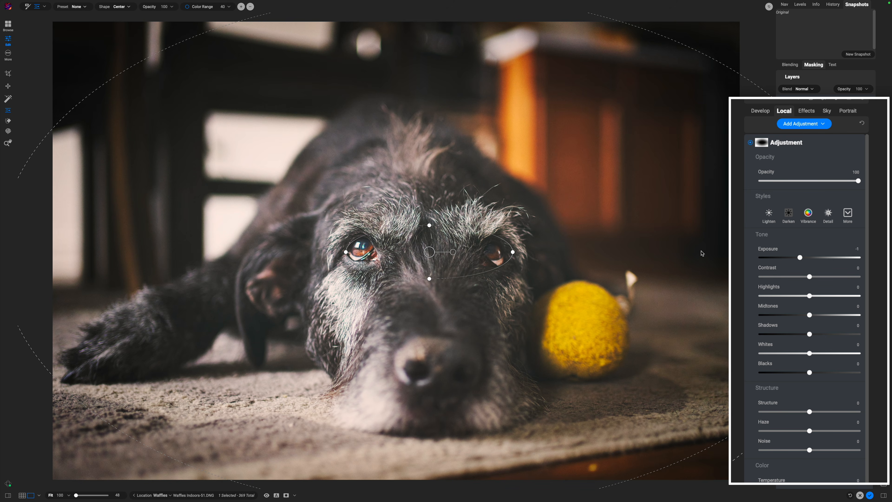
Toggle the new local adjustment off and on to compare the photo with and without the darkening.
click(750, 143)
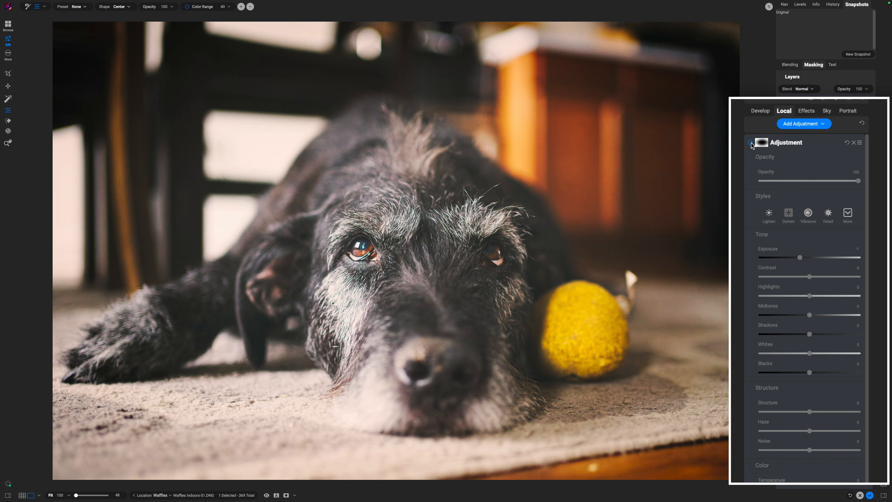
click(750, 142)
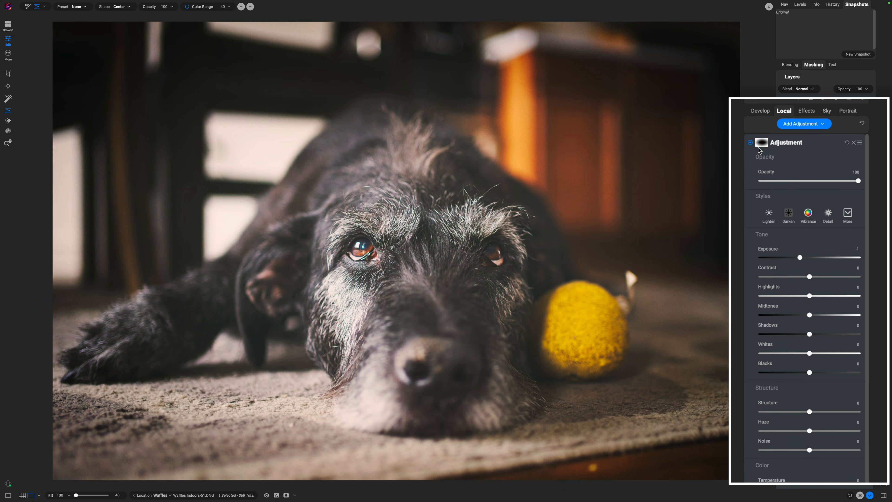
click(750, 142)
click(750, 143)
click(750, 143)
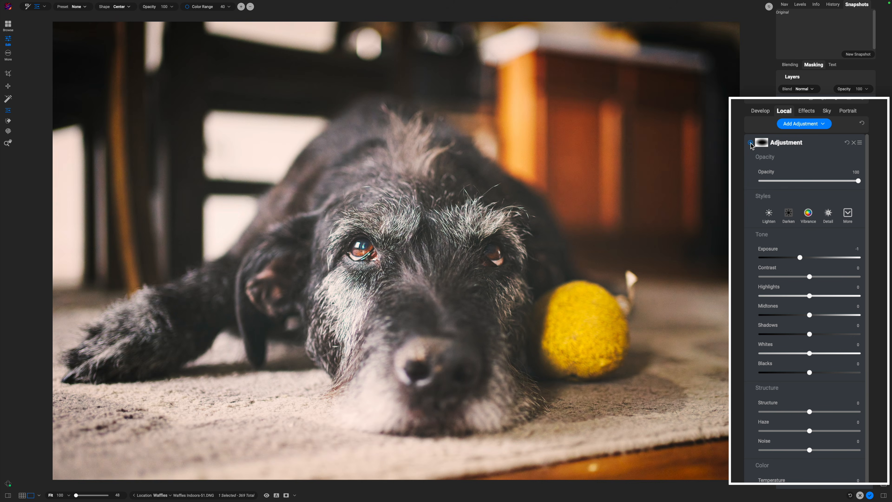
click(750, 143)
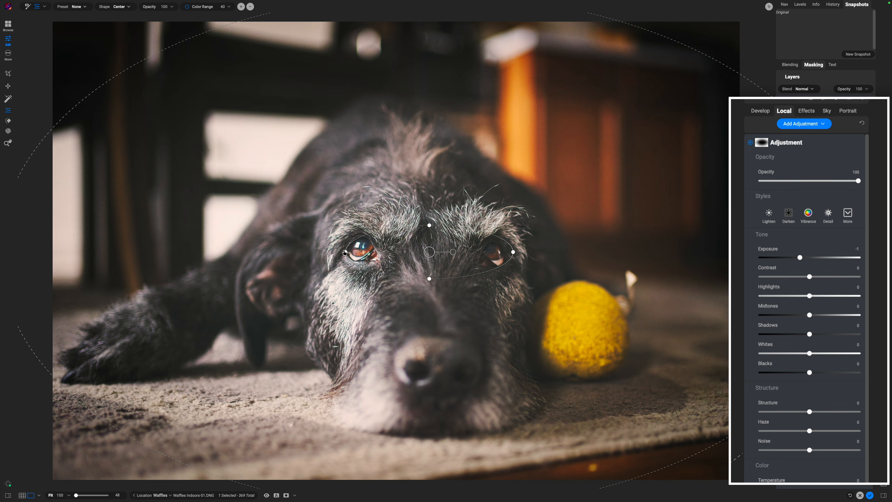
Slightly widen the gradient's inner ellipse, nudge its centre on the dog's face, and collapse the adjustment.
drag(346, 252, 335, 252)
drag(431, 253, 427, 251)
click(783, 144)
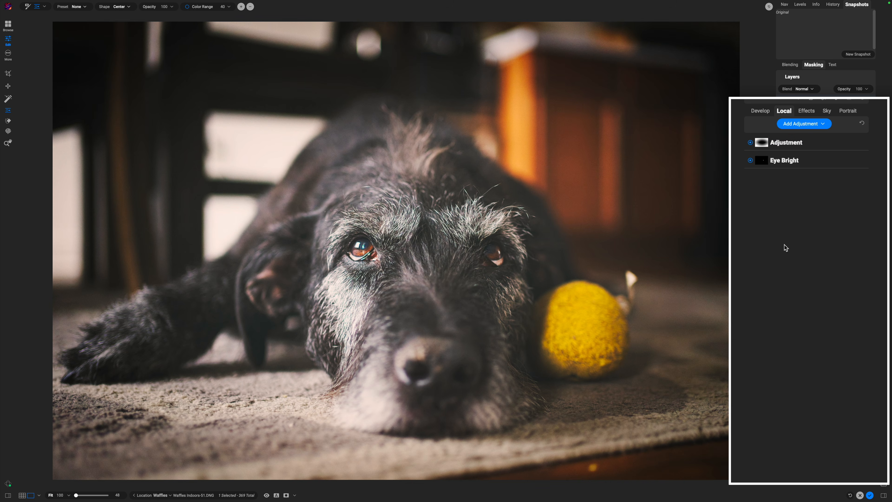
Toggle the preview of all edits off and on twice to compare the photo before and after.
key(p)
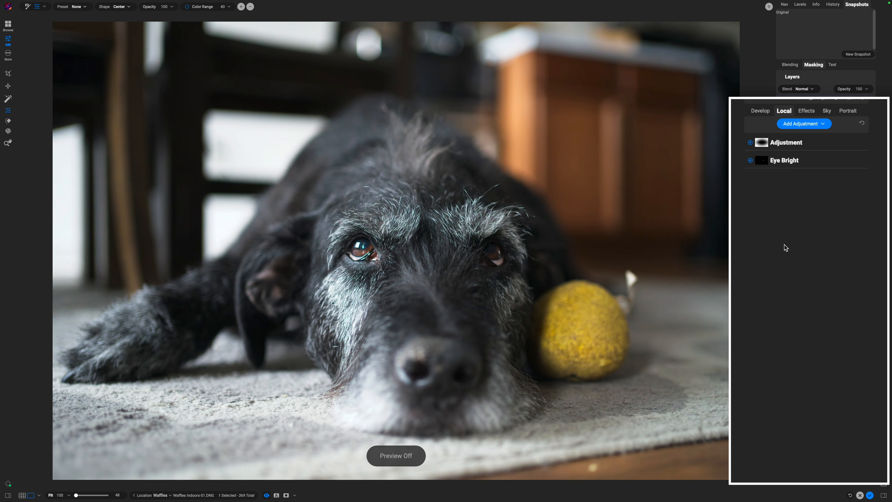
key(backslash)
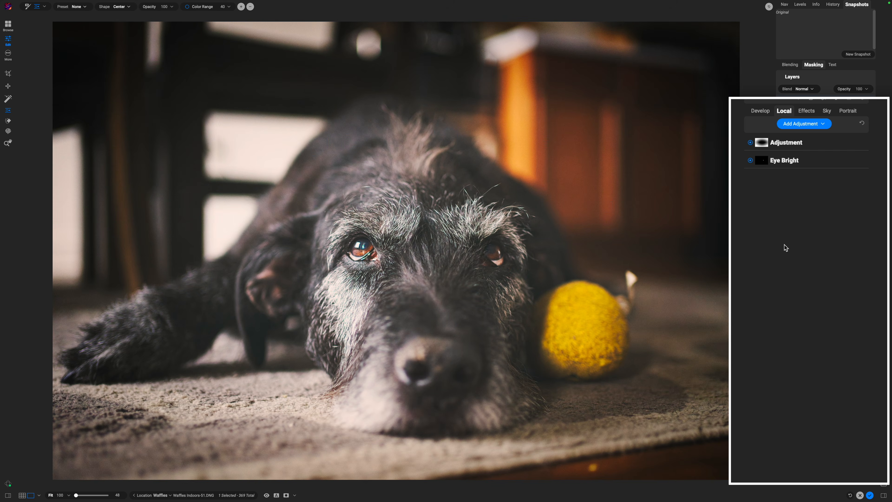
key(backslash)
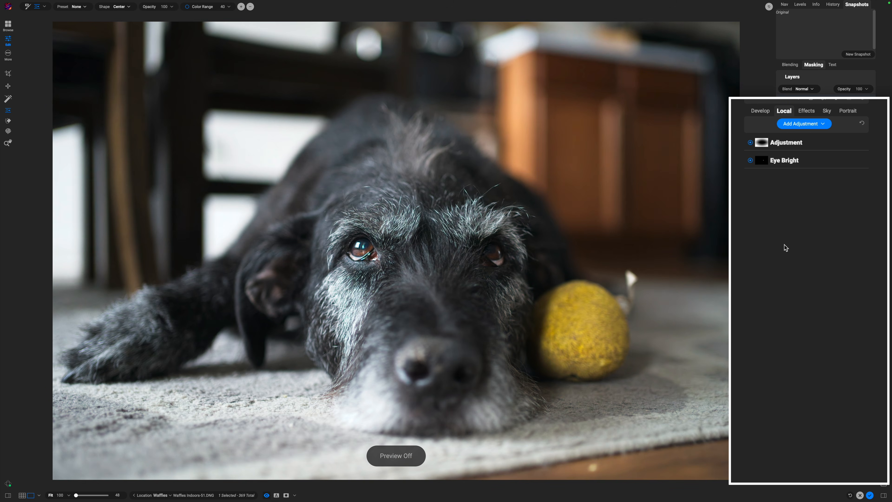
key(backslash)
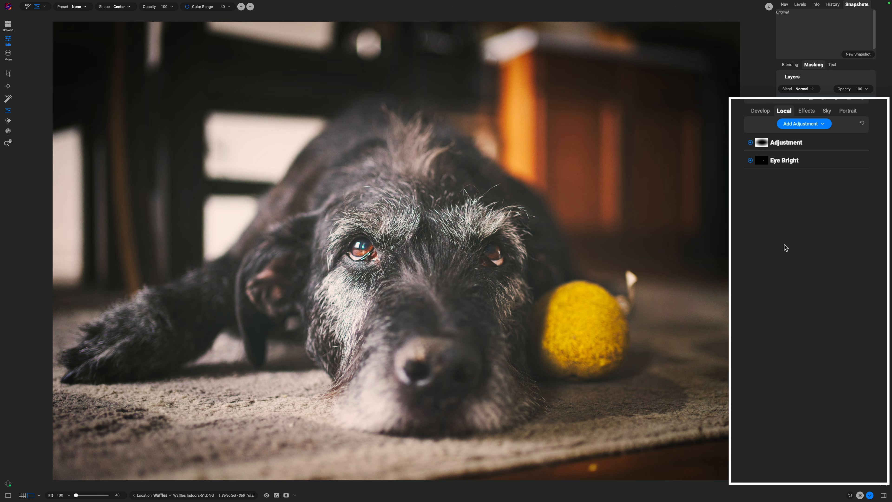
In Effects, collapse the Vignette filter, lower the Photo Filter's opacity to 43, and collapse it after checking its effect.
click(807, 110)
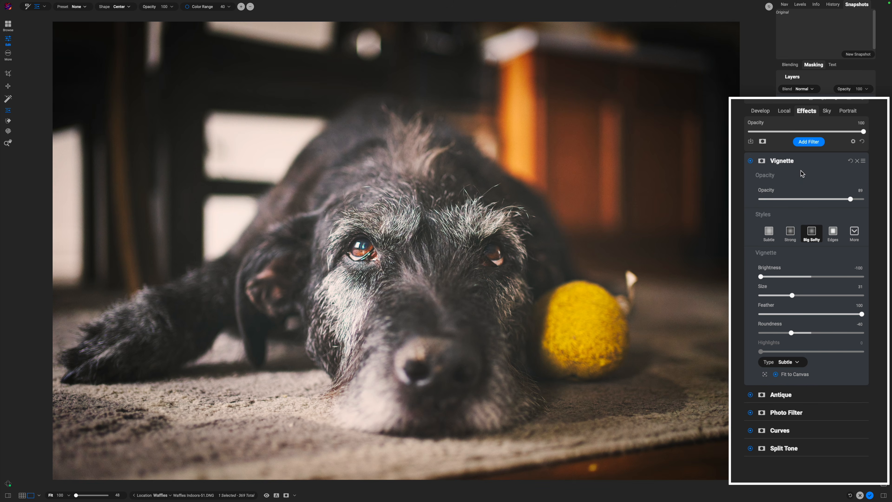
click(801, 162)
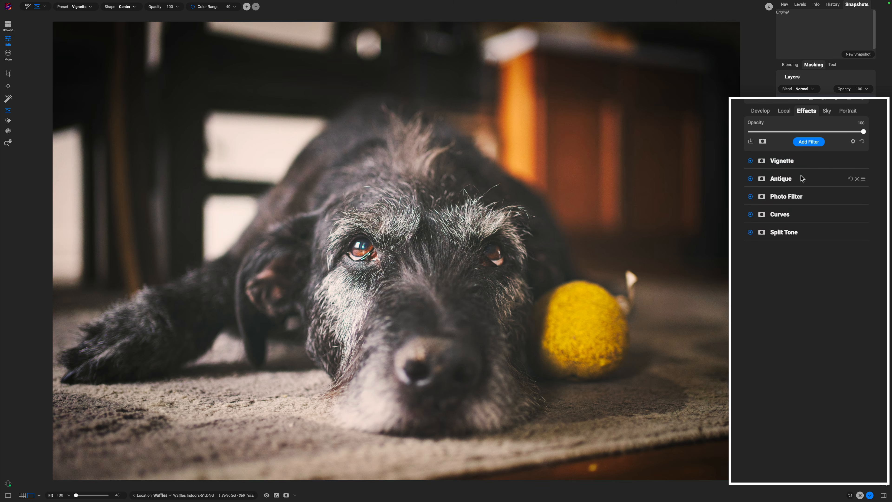
click(783, 198)
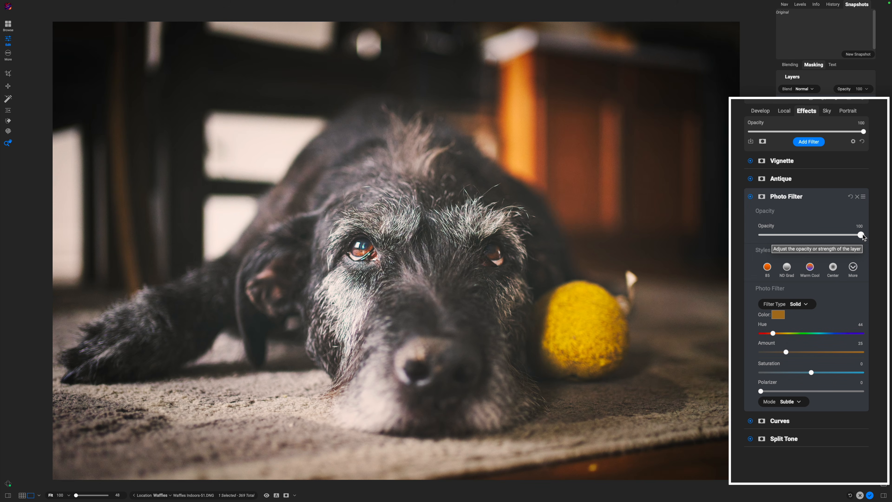
drag(864, 237, 804, 237)
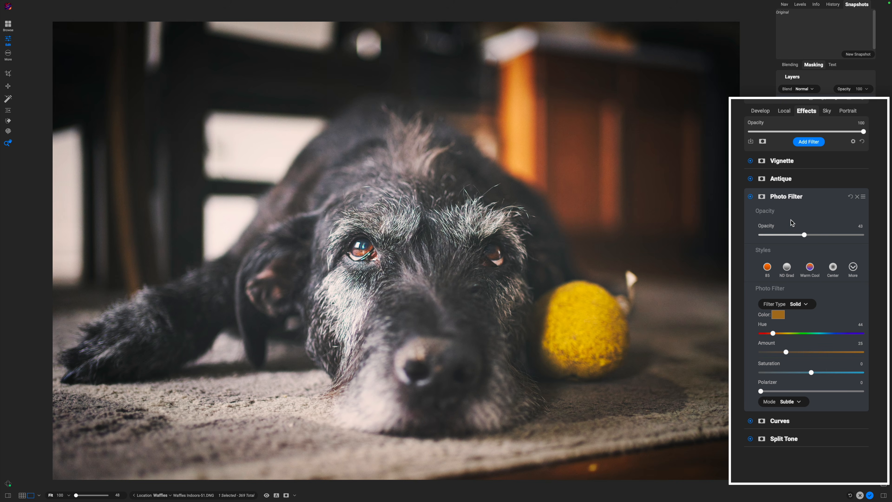
click(807, 198)
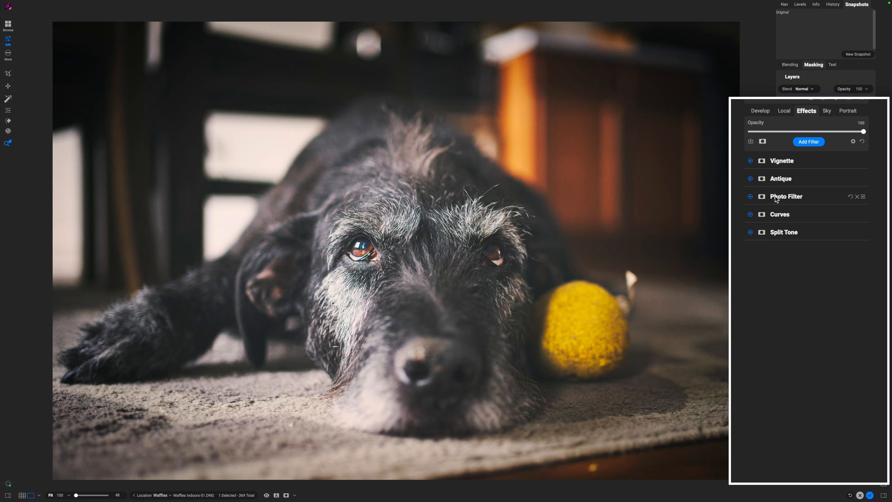
click(751, 198)
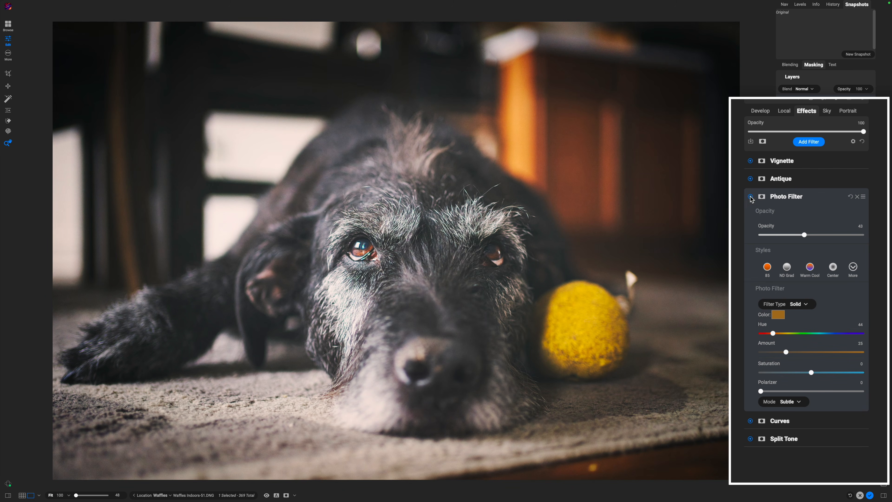
click(805, 197)
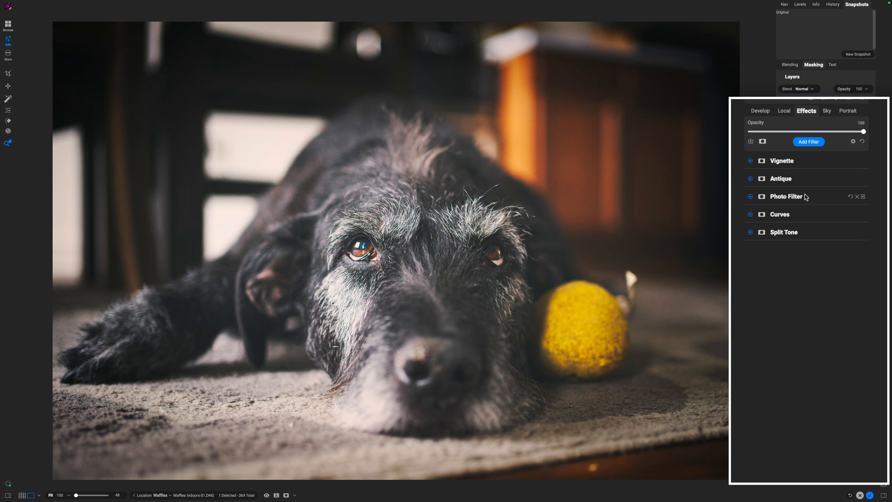
Check the Split Tone filter's effect, lower its opacity to 83, collapse it, and compare the photo with the unedited version.
click(809, 234)
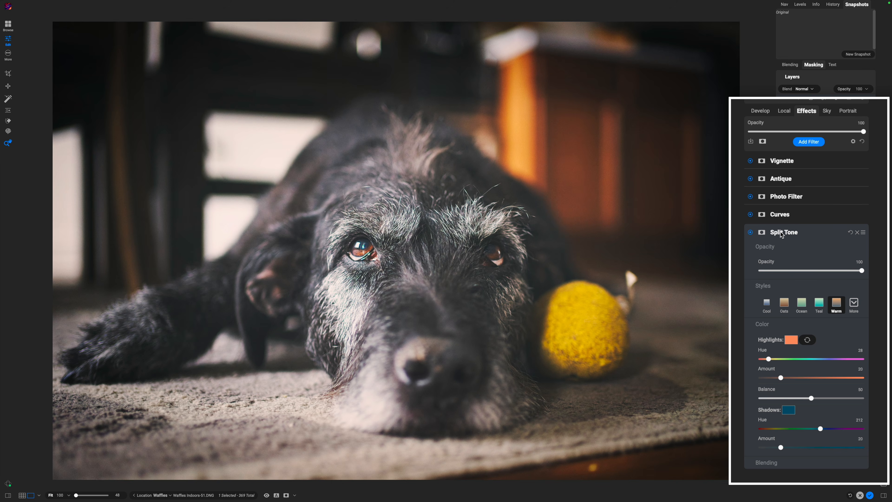
click(750, 233)
click(750, 234)
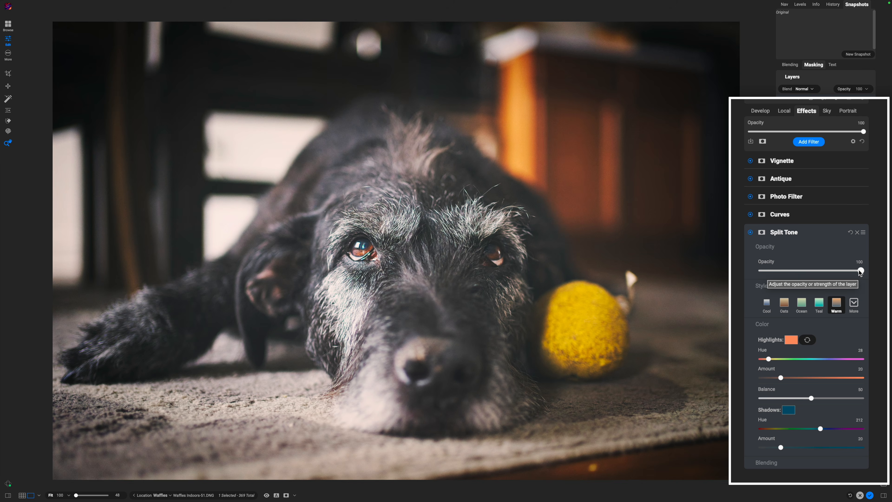
drag(859, 271, 845, 270)
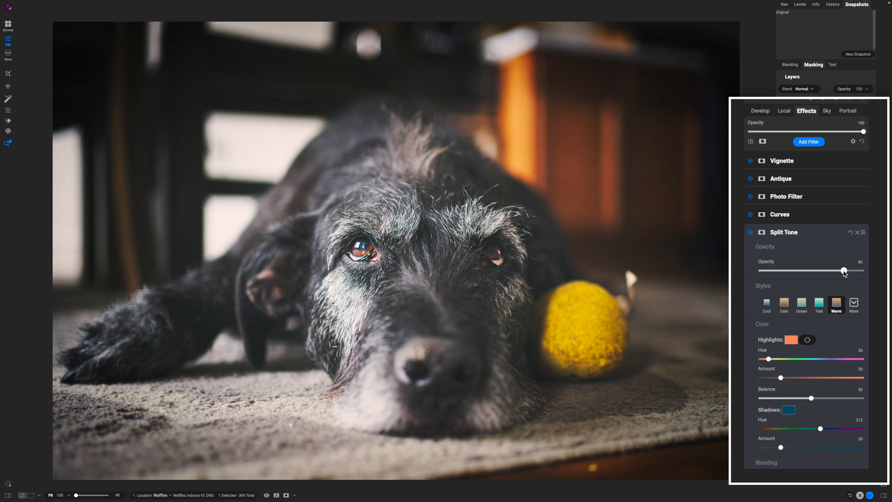
click(802, 233)
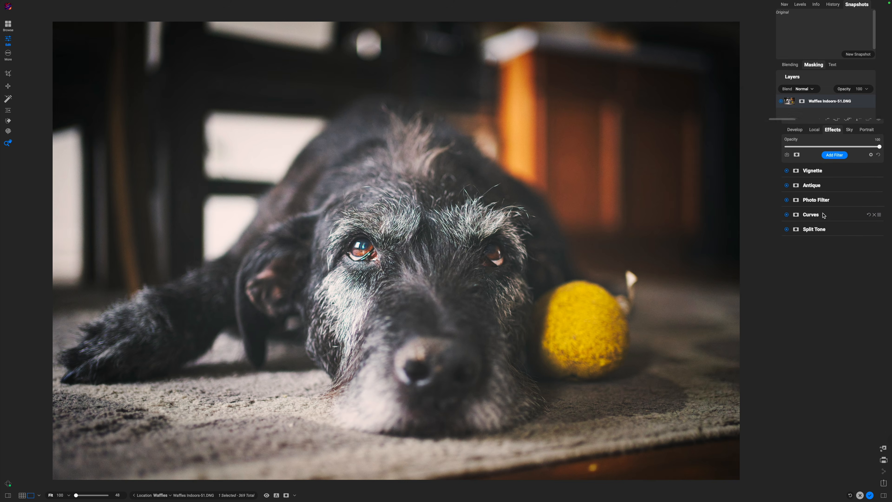
key(super+p)
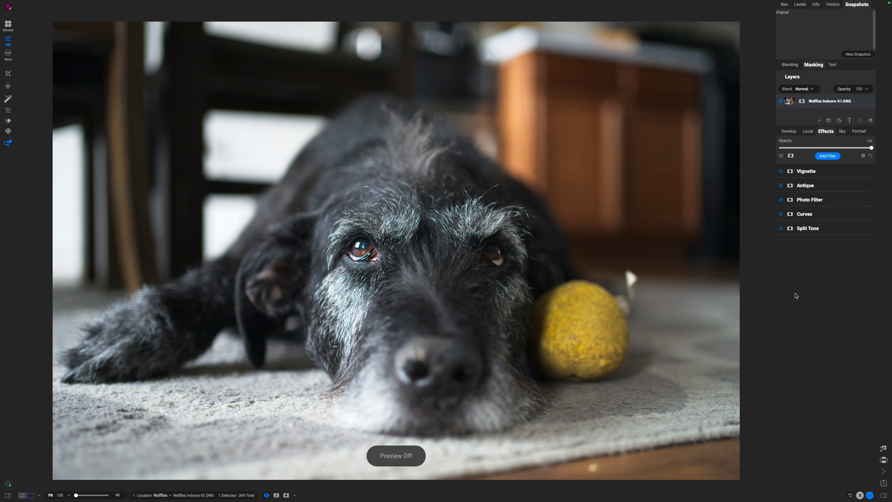
key(super+p)
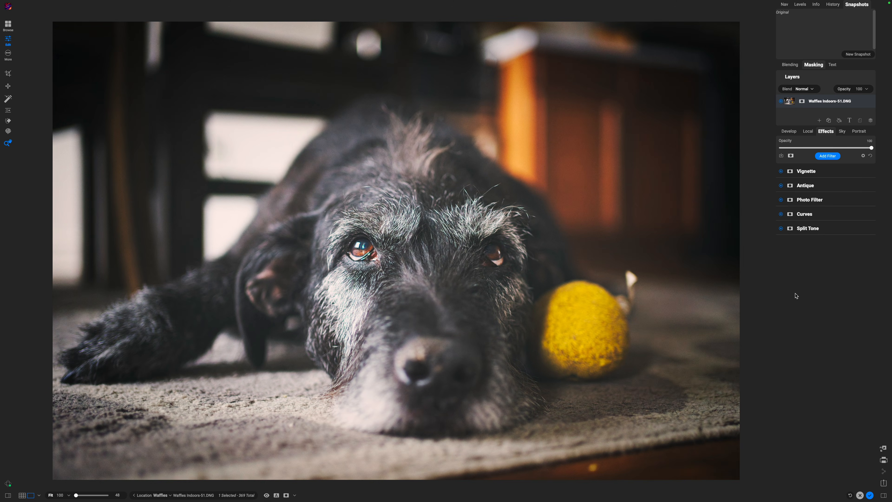